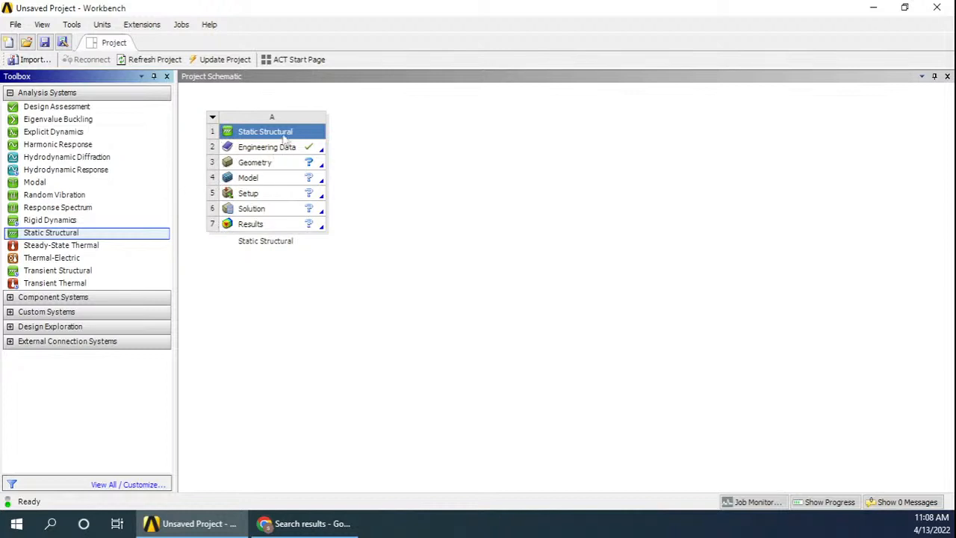
Open the Engineering Data of the Static Structural system for editing
click(289, 130)
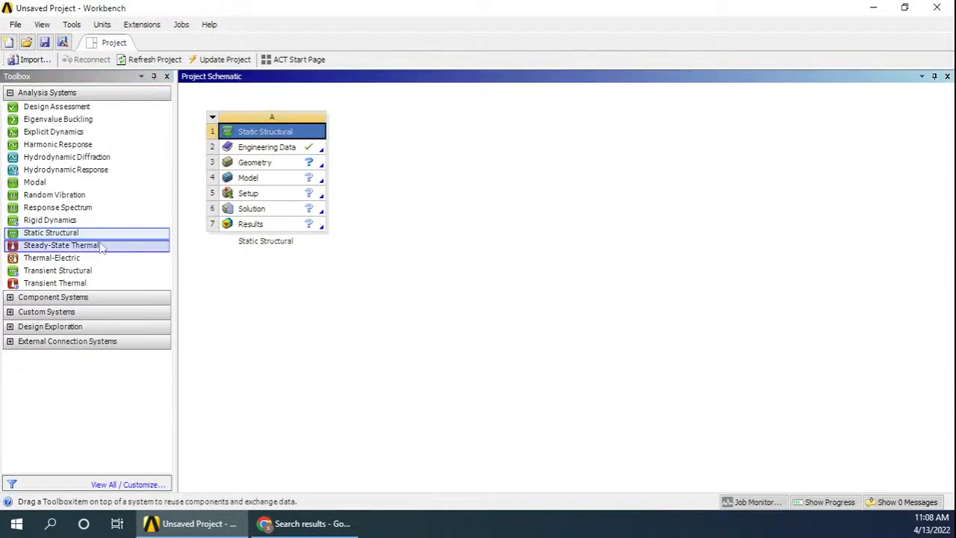
click(293, 152)
right_click(291, 153)
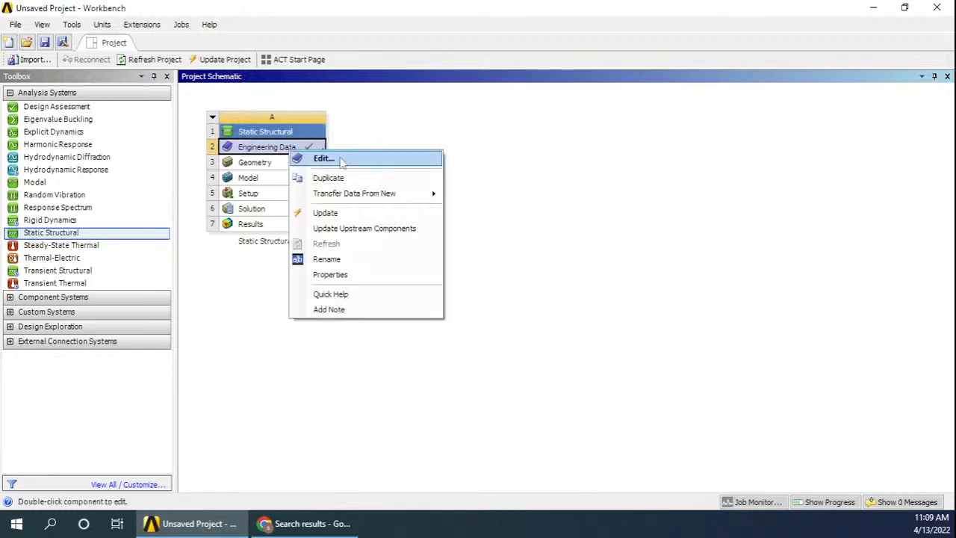
click(317, 157)
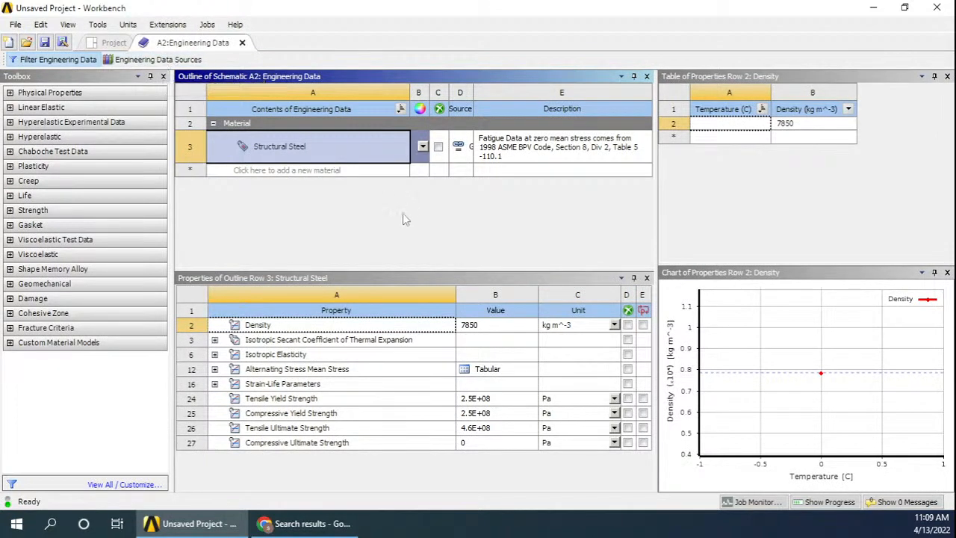
Review the materials offered in the General Materials data source, then return to the project schematic
click(174, 62)
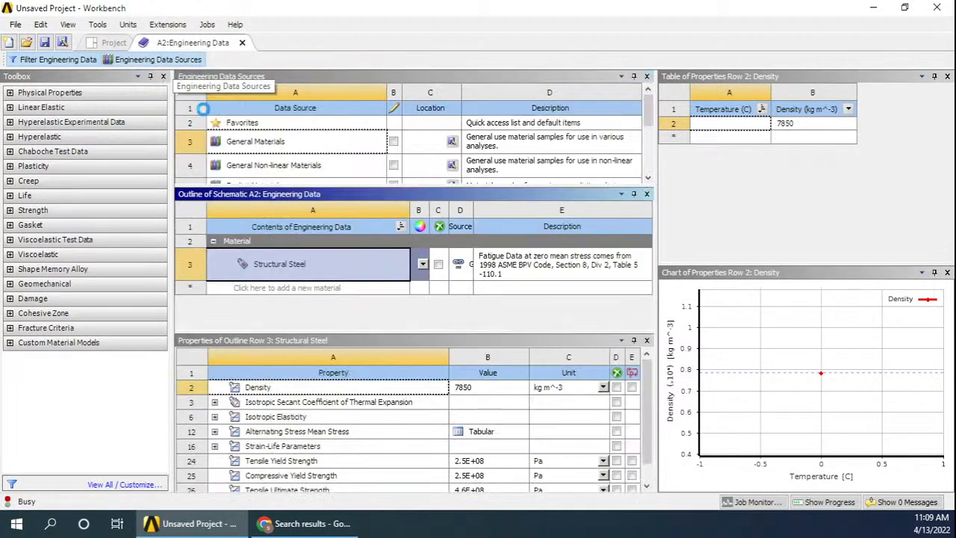
click(304, 144)
click(303, 144)
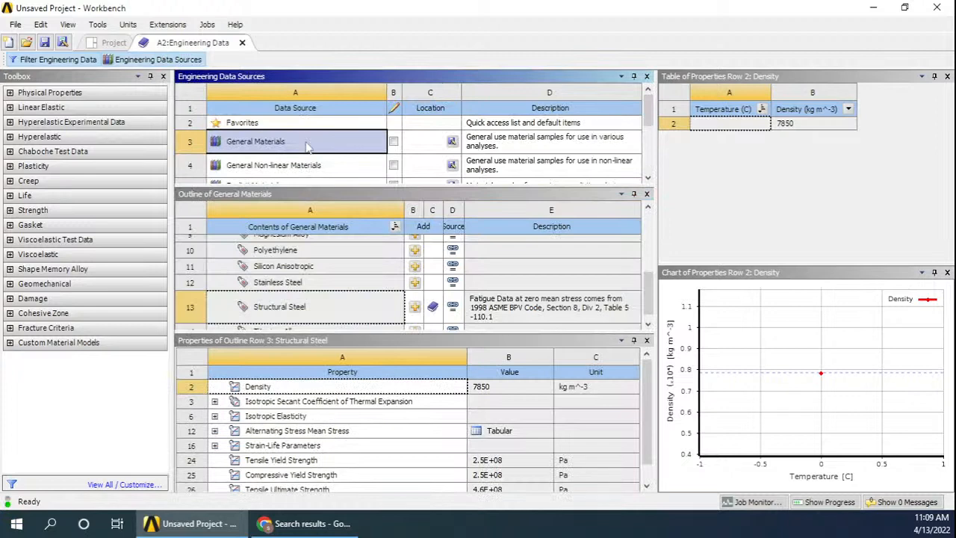
mouse_move(649, 295)
mouse_down()
mouse_move(654, 229)
mouse_move(655, 282)
mouse_up()
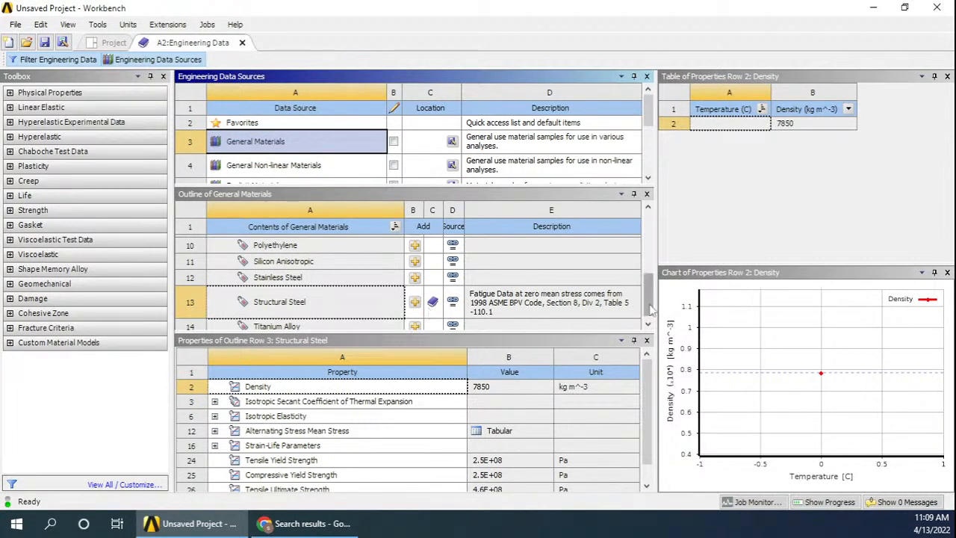
drag(650, 310, 647, 252)
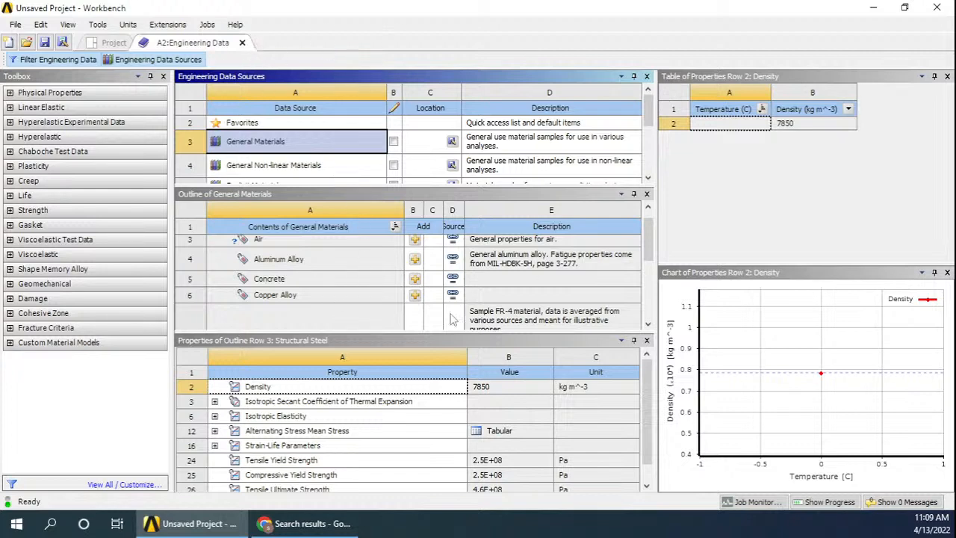
click(243, 42)
Create a new DesignModeler geometry for the Static Structural system
right_click(278, 164)
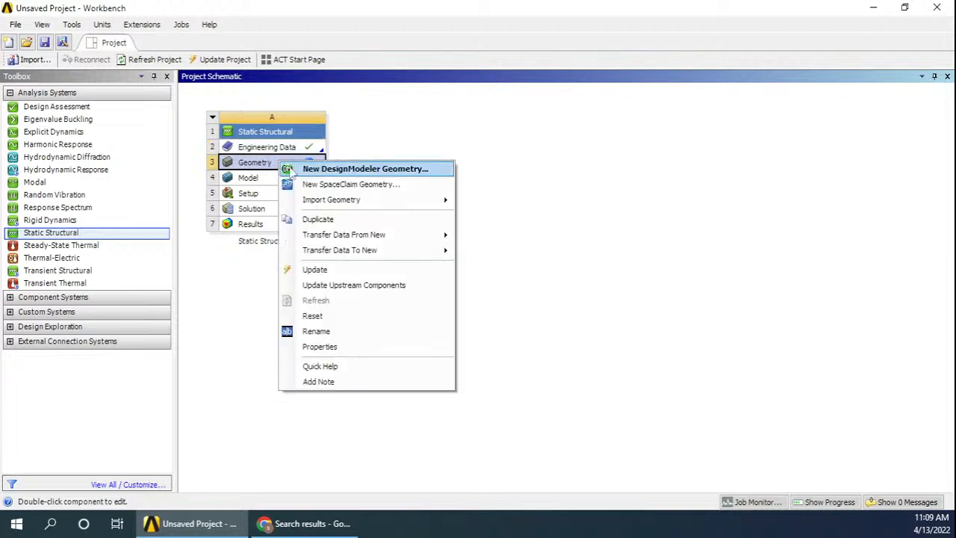
click(328, 169)
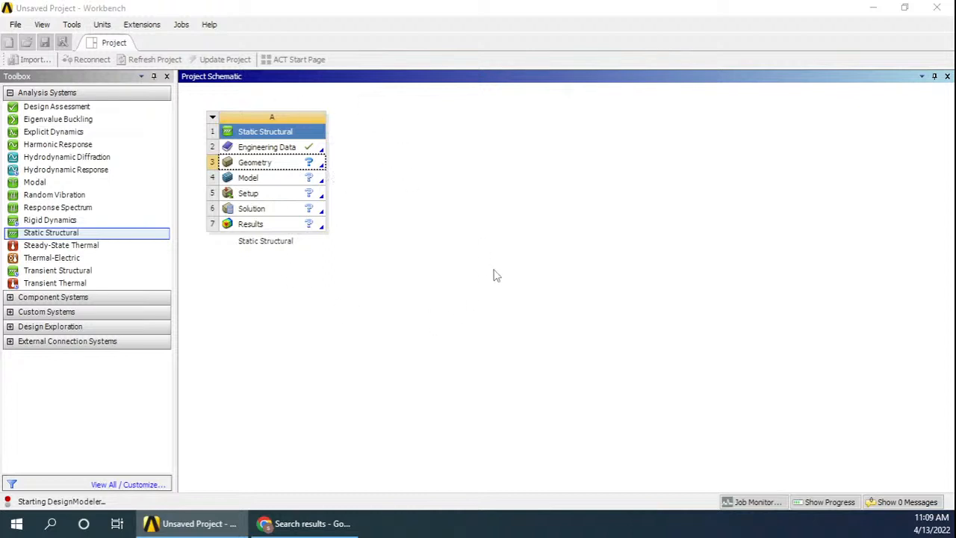
click(842, 503)
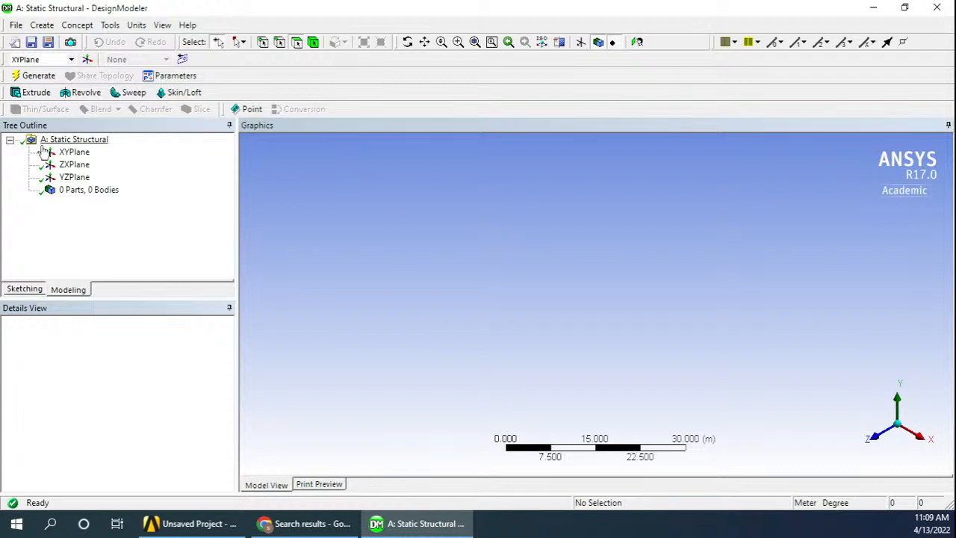
On the XY plane viewed face-on, sketch a line about 18 m long from the origin along the positive X axis
click(73, 152)
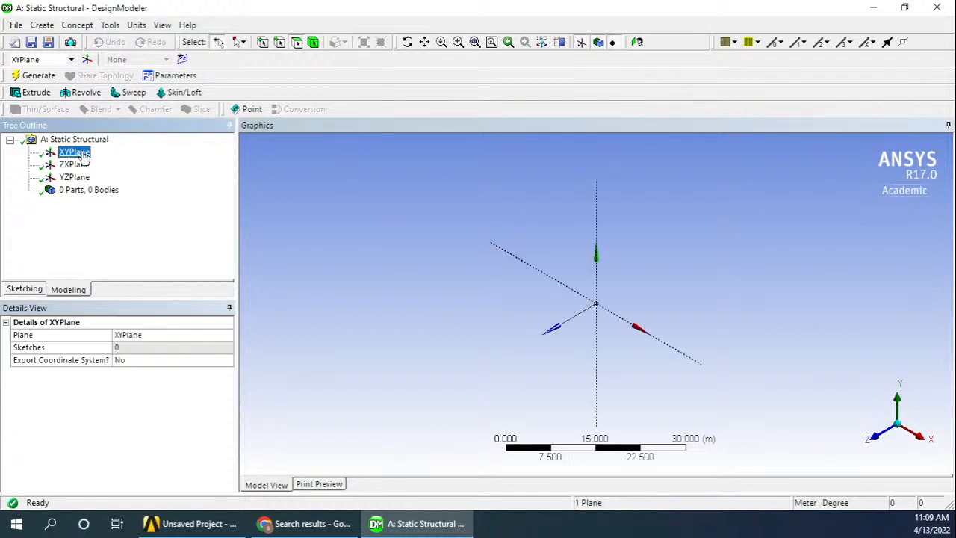
click(637, 43)
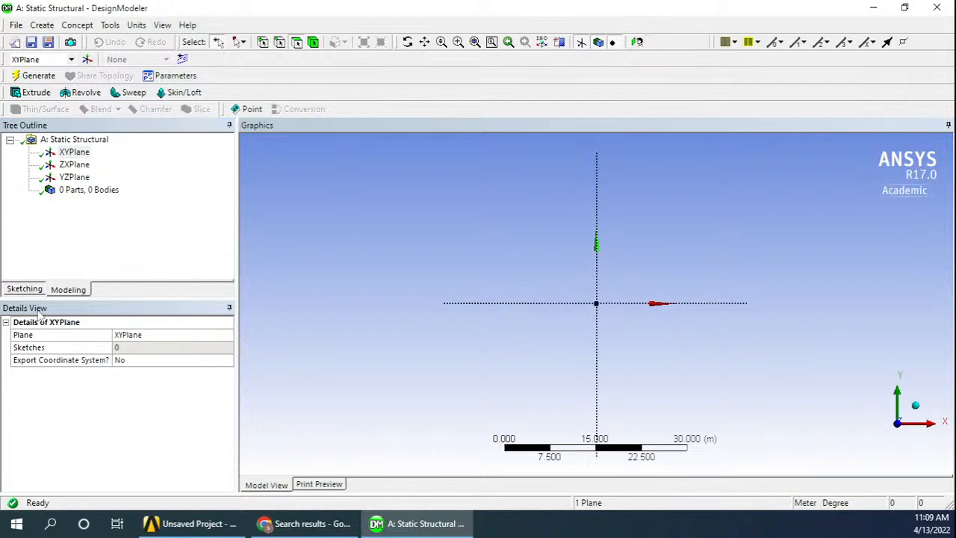
click(25, 291)
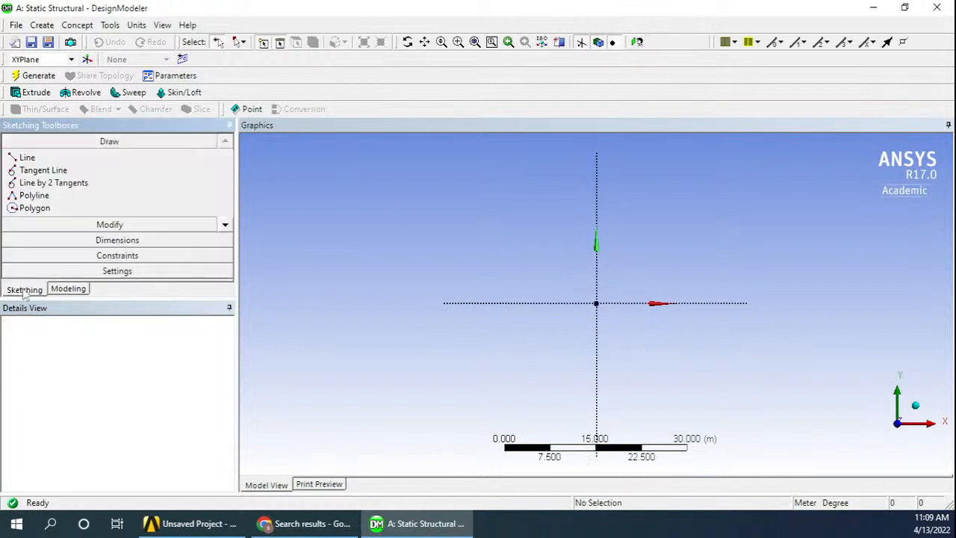
click(27, 158)
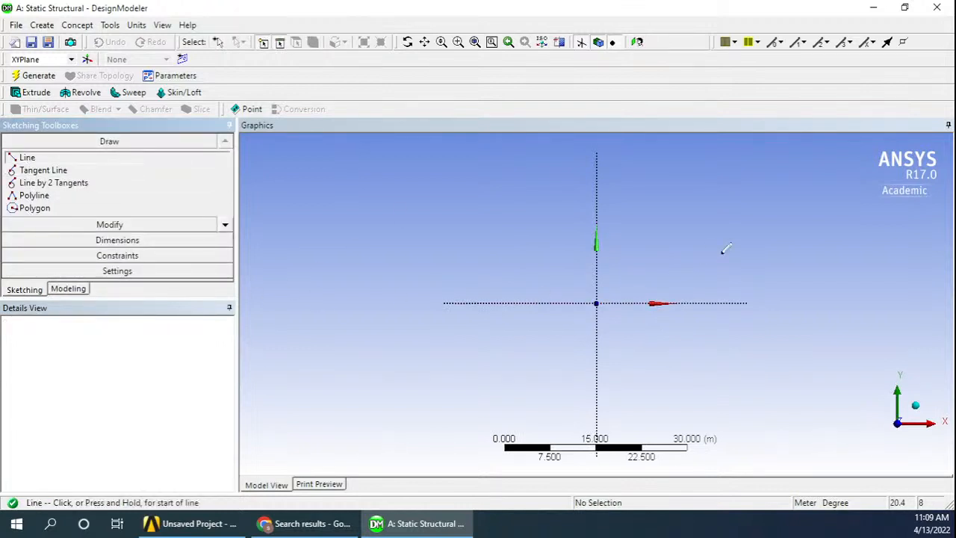
click(596, 301)
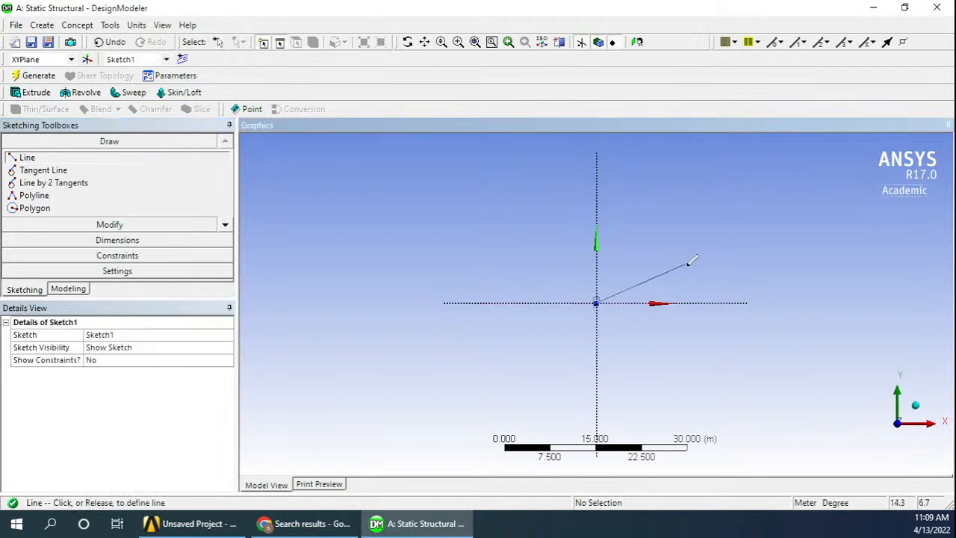
click(707, 301)
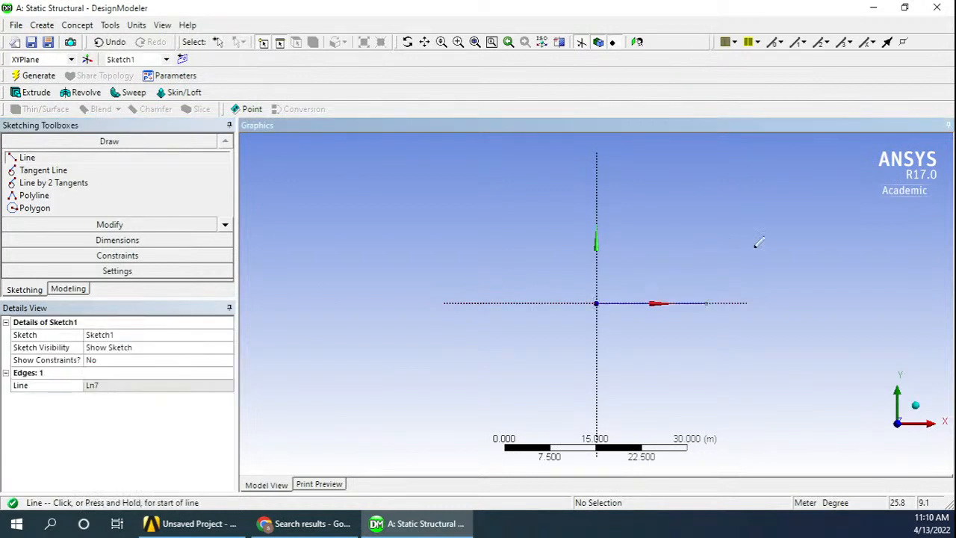
Add a general dimension for the horizontal line's length, placed just below the line
click(117, 240)
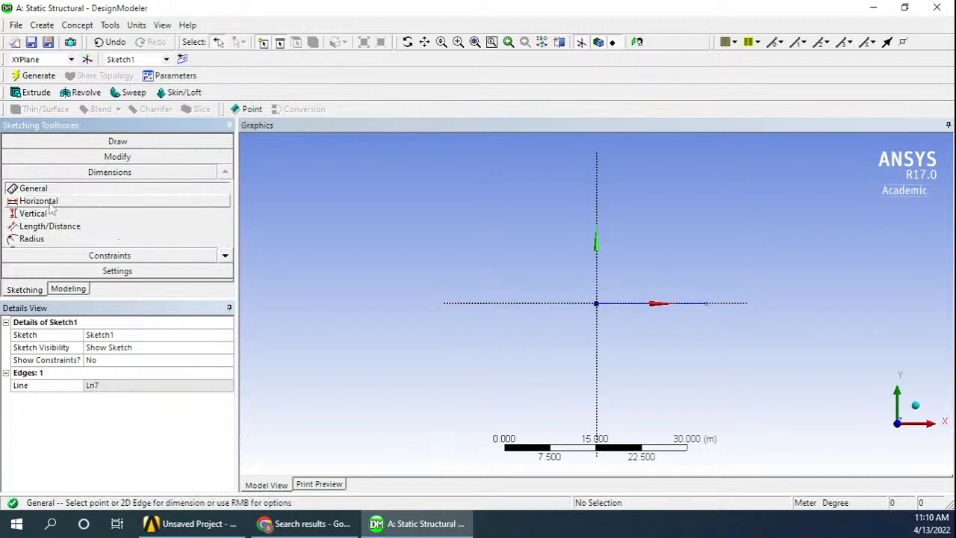
click(691, 305)
click(660, 331)
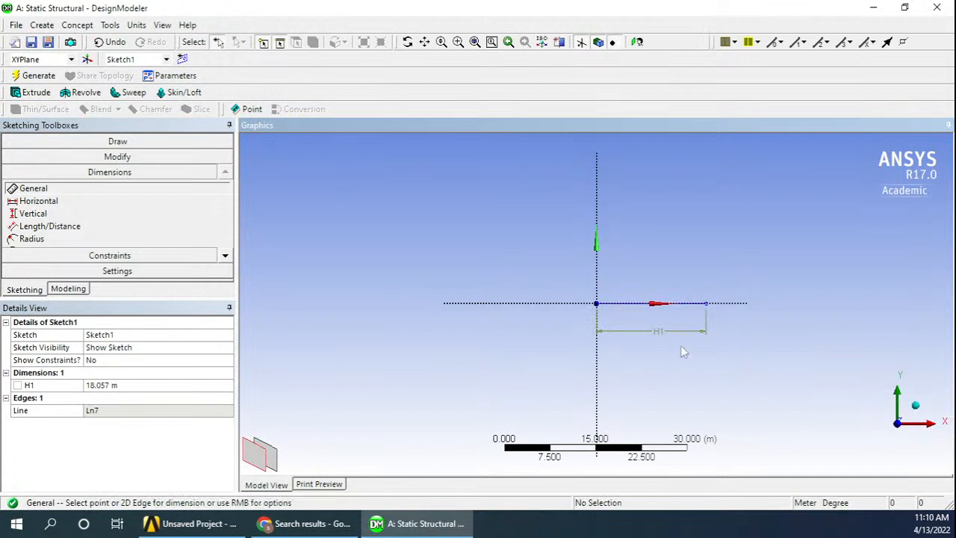
Check the member lengths in the truss figure of the PDF in Chrome, then check DesignModeler's length unit
click(74, 385)
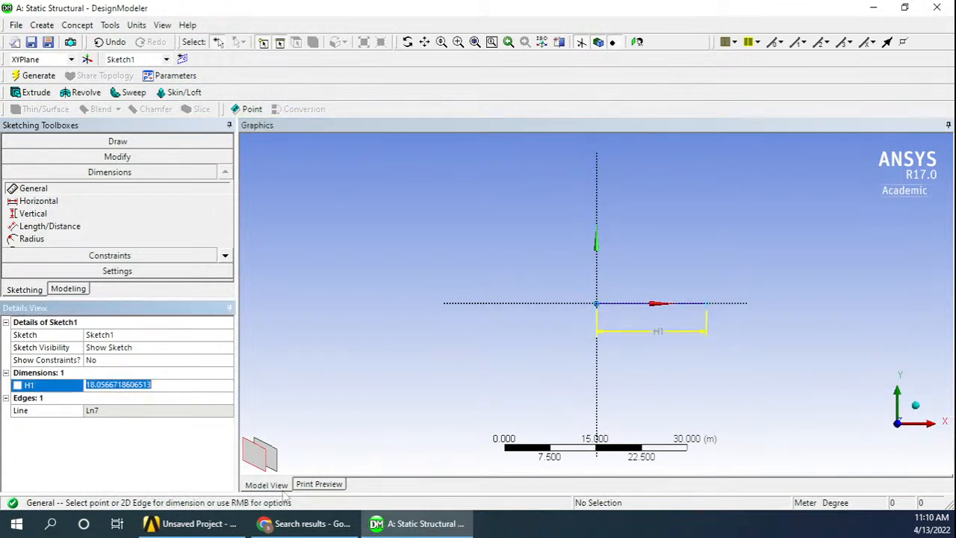
click(306, 524)
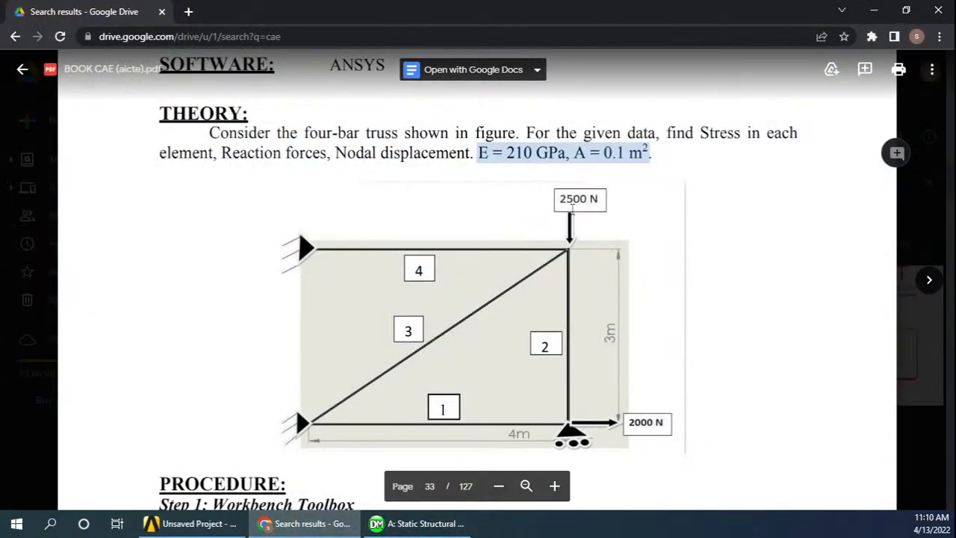
click(306, 523)
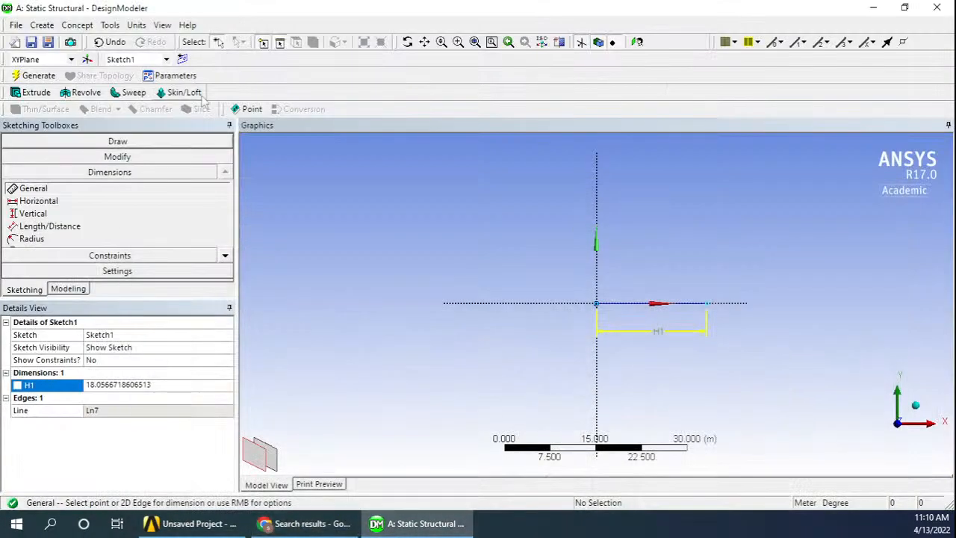
click(137, 25)
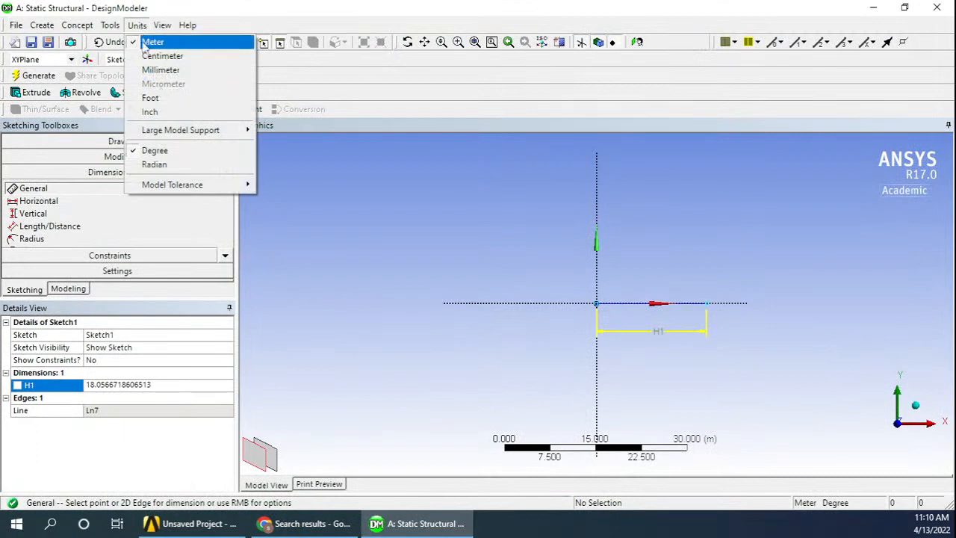
click(300, 367)
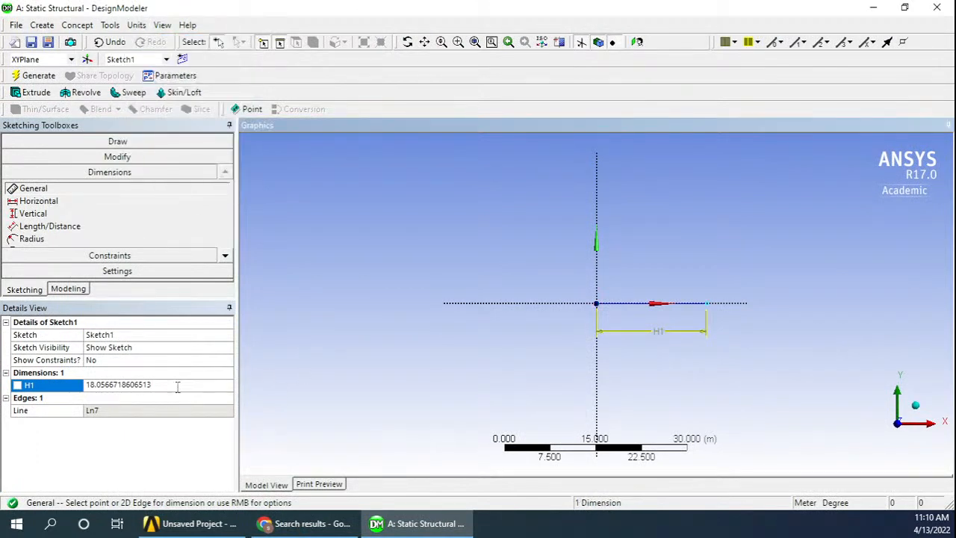
Set the horizontal line's length dimension to 4 m
click(130, 389)
click(145, 385)
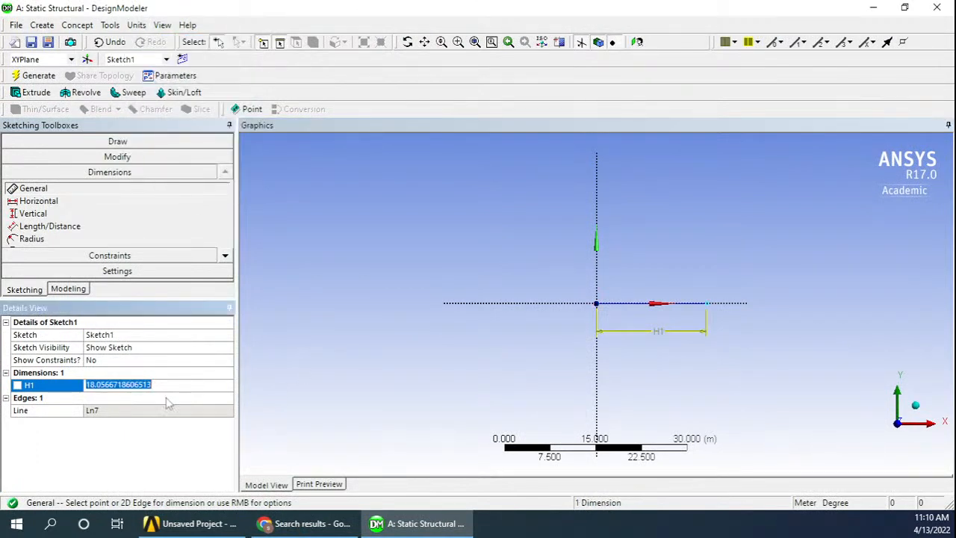
text(4)
key(Return)
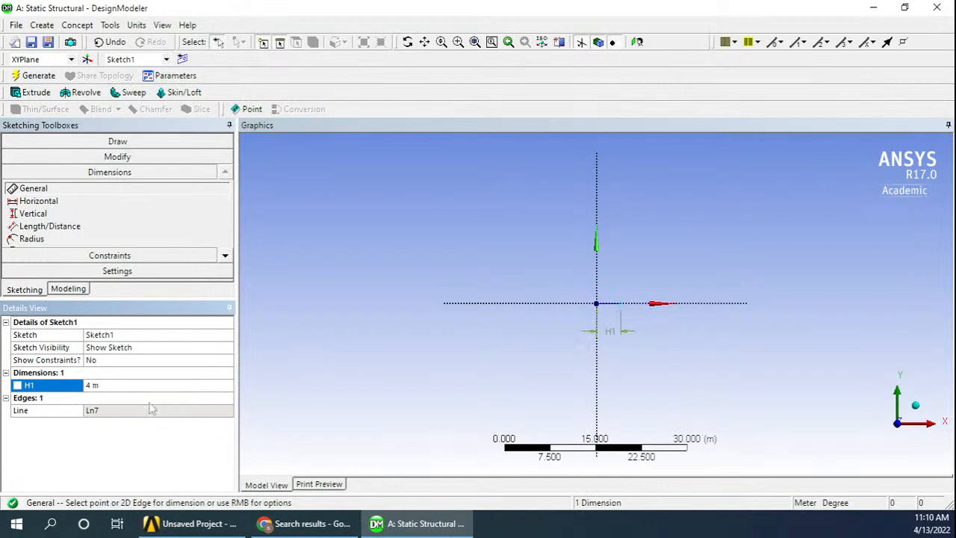
click(637, 292)
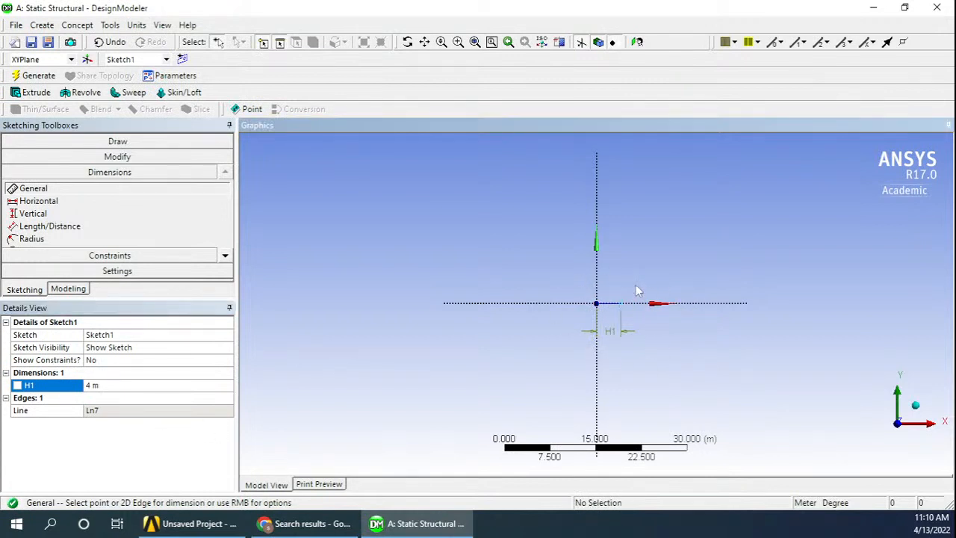
Sketch a vertical line about 3.2 m long upward from the free end of the horizontal line
scroll(641, 293, up, 5)
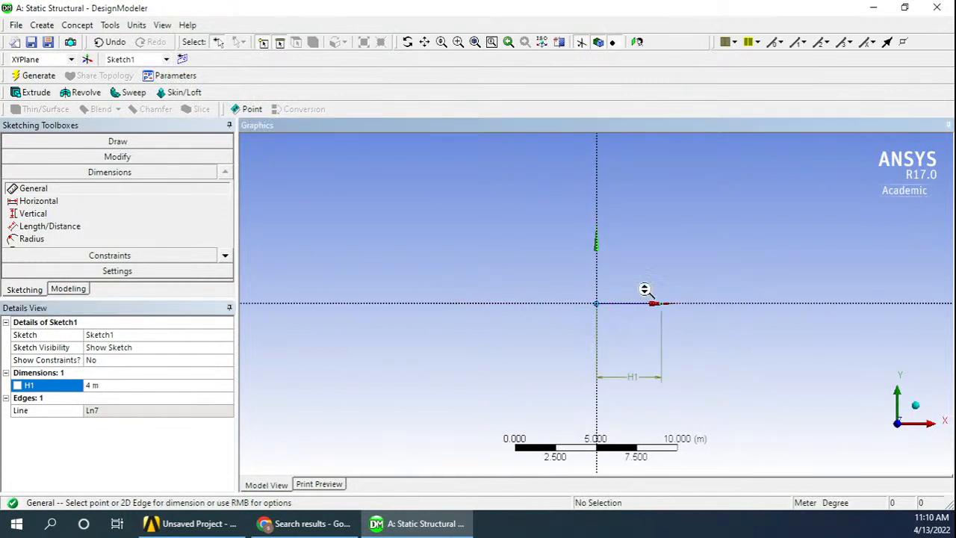
scroll(781, 251, up, 1)
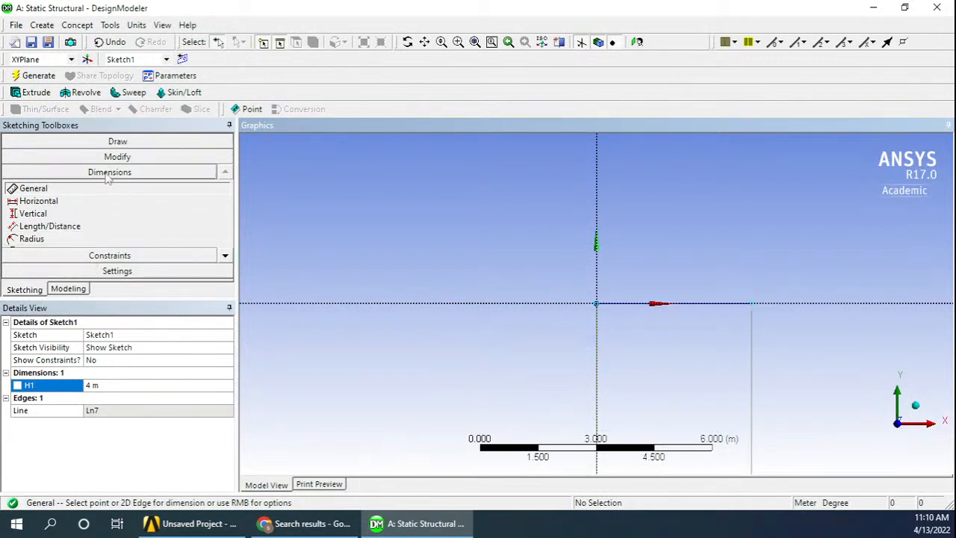
click(117, 142)
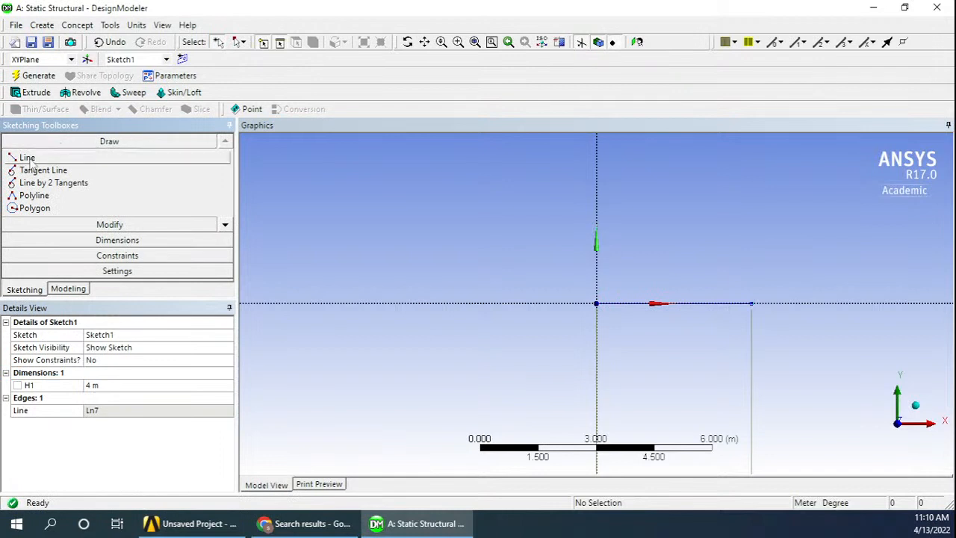
click(112, 158)
click(751, 303)
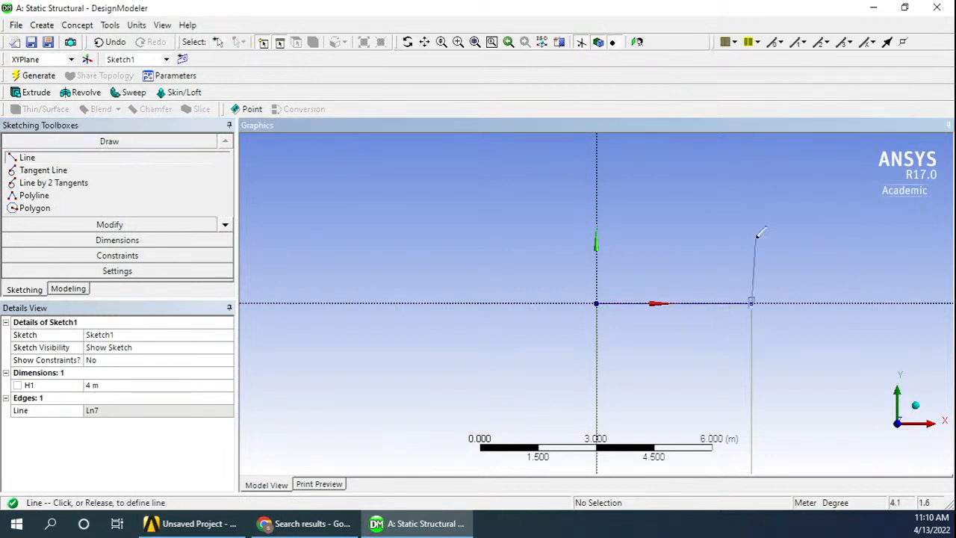
click(751, 179)
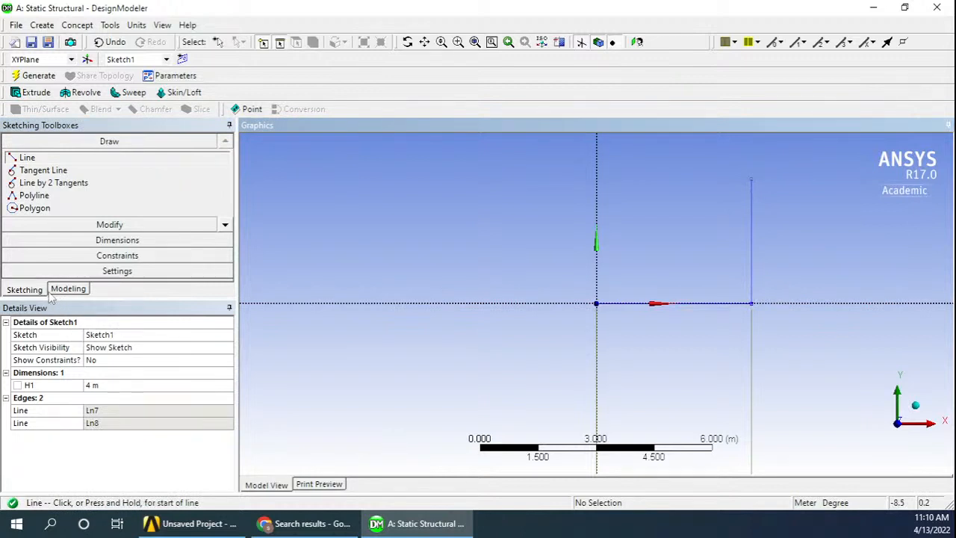
Dimension the vertical line's length beside it and set it to 3 m
click(75, 239)
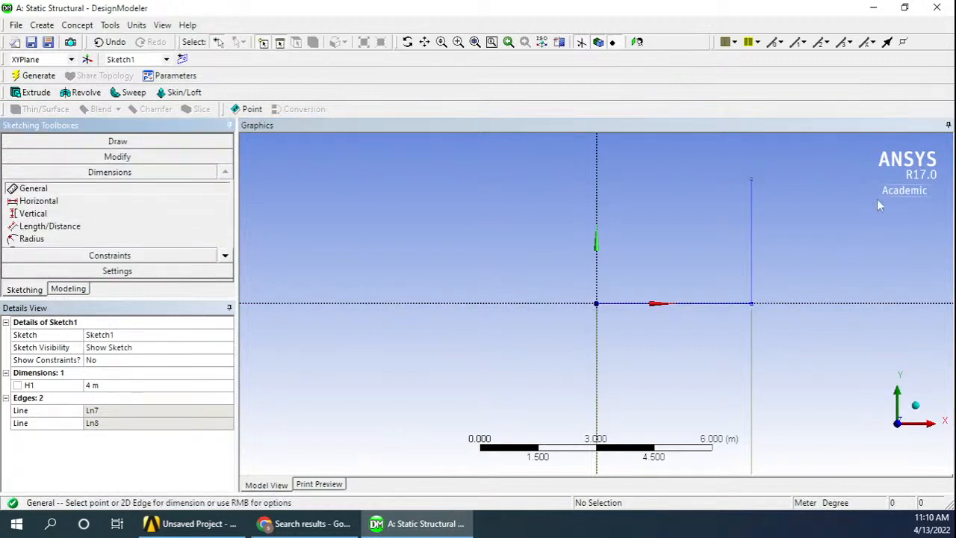
click(752, 240)
click(781, 239)
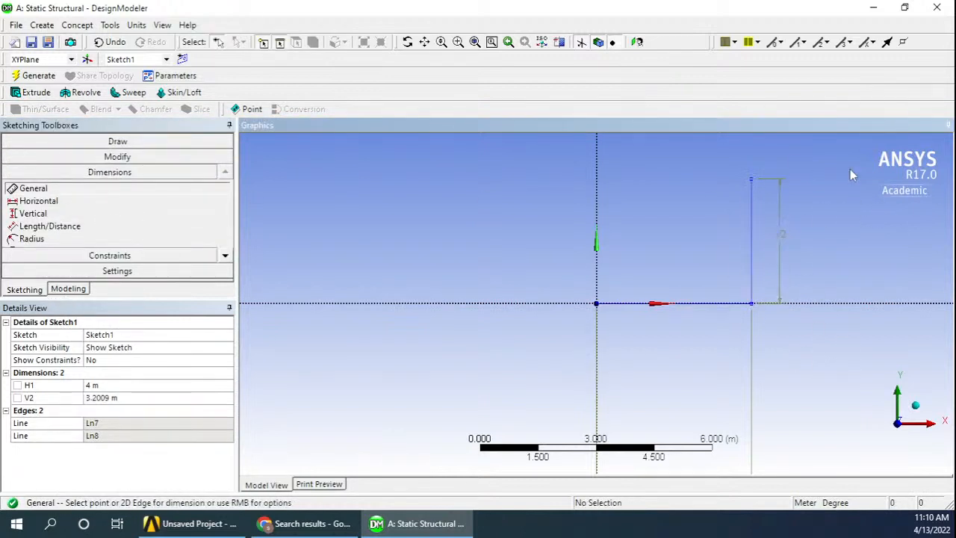
click(112, 398)
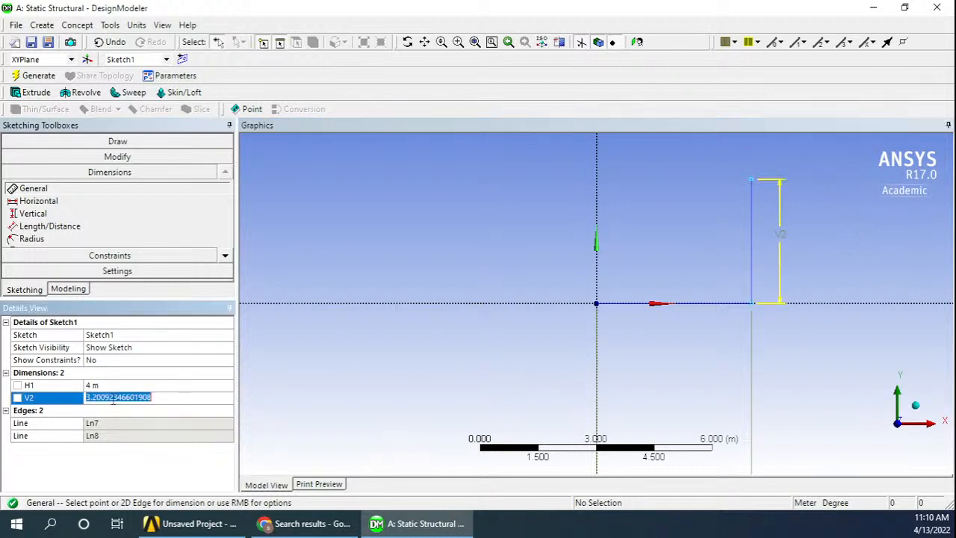
text(3)
key(Return)
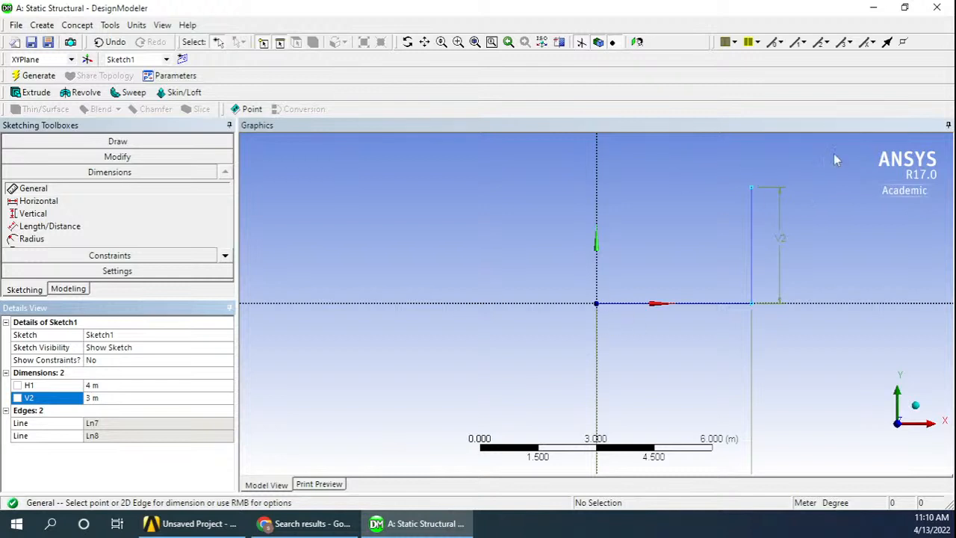
Sketch a horizontal line from the upper end of the vertical line to the Y axis
click(112, 144)
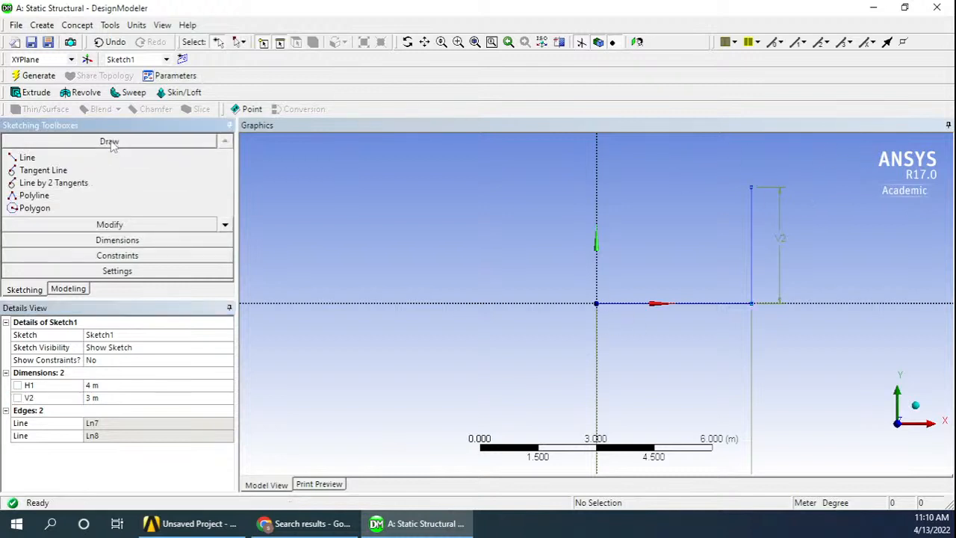
click(30, 158)
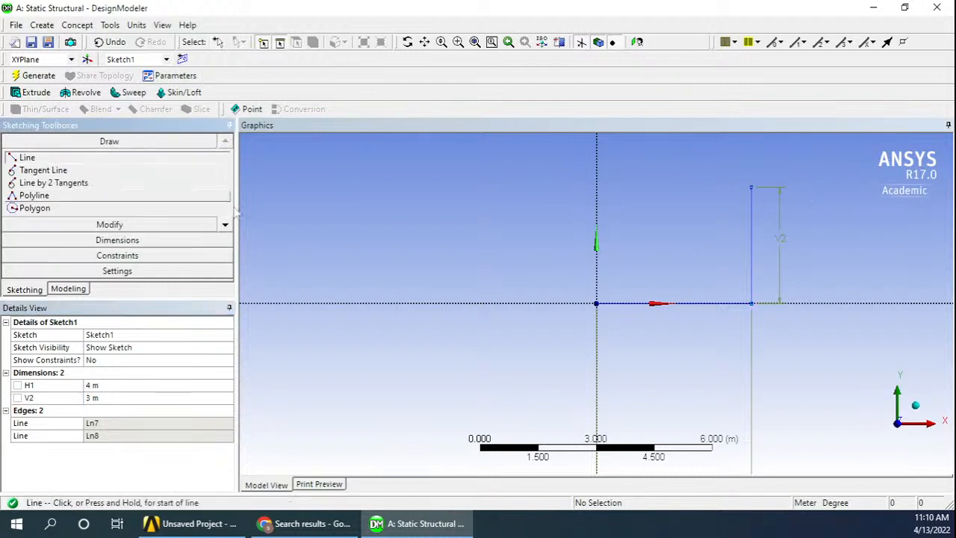
click(751, 186)
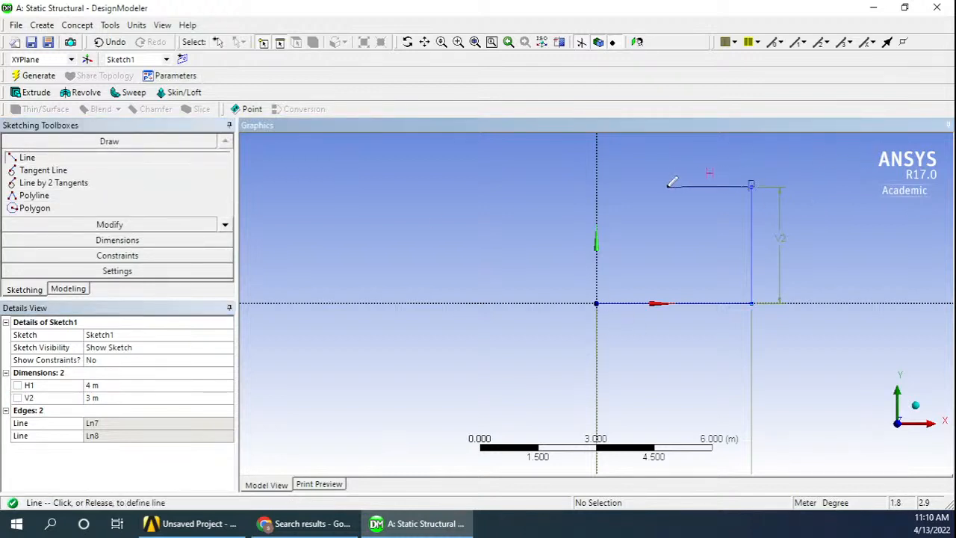
click(597, 181)
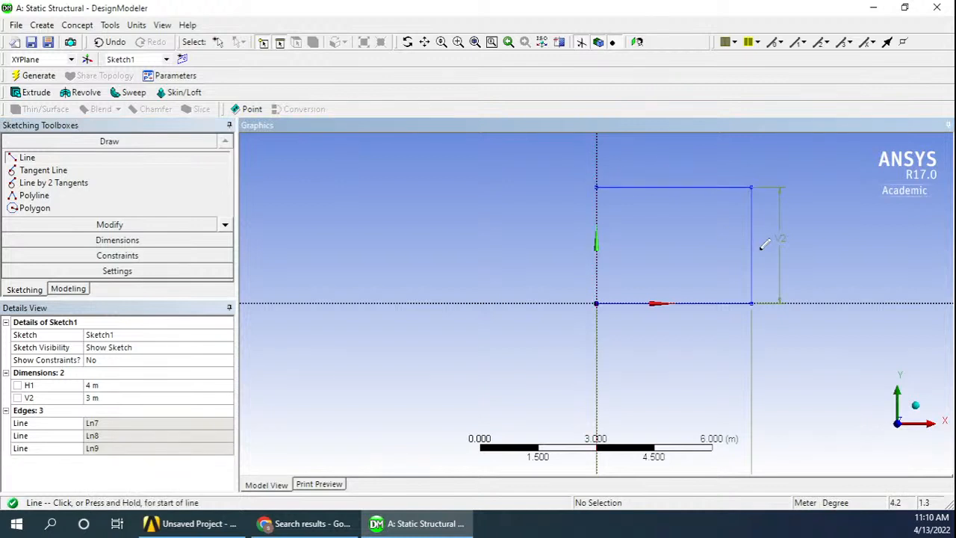
Sketch the diagonal from the origin to the vertical line's upper end and compare the sketch with the truss figure in the PDF in Chrome
click(597, 302)
click(751, 187)
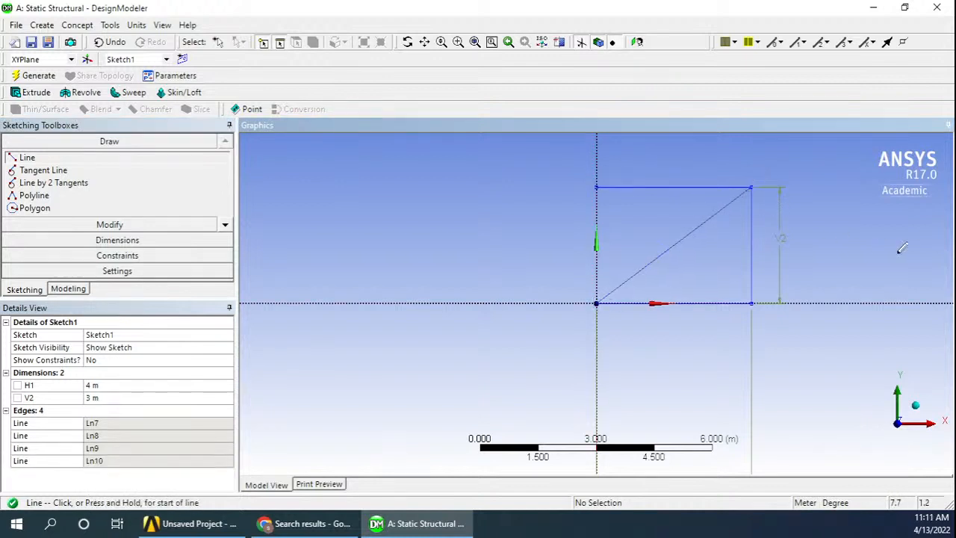
key(Escape)
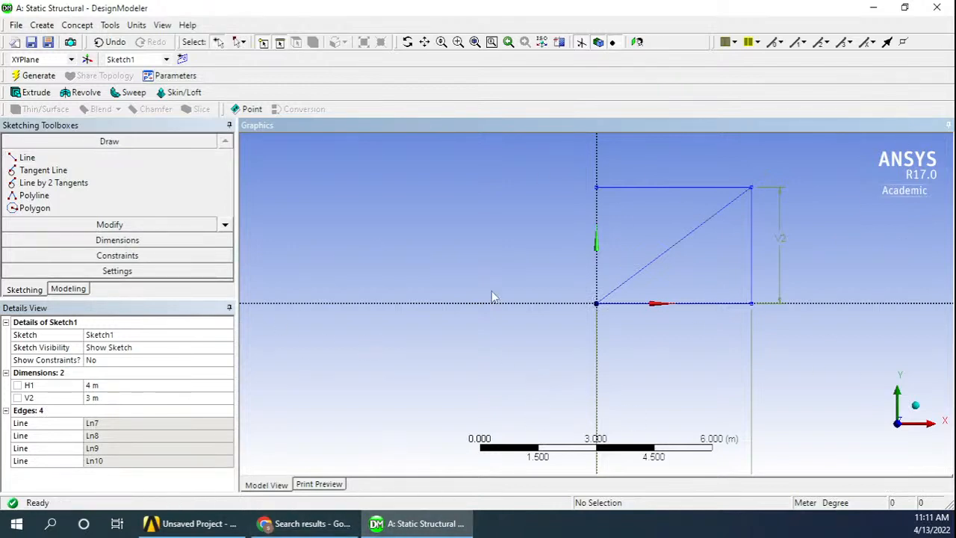
click(314, 524)
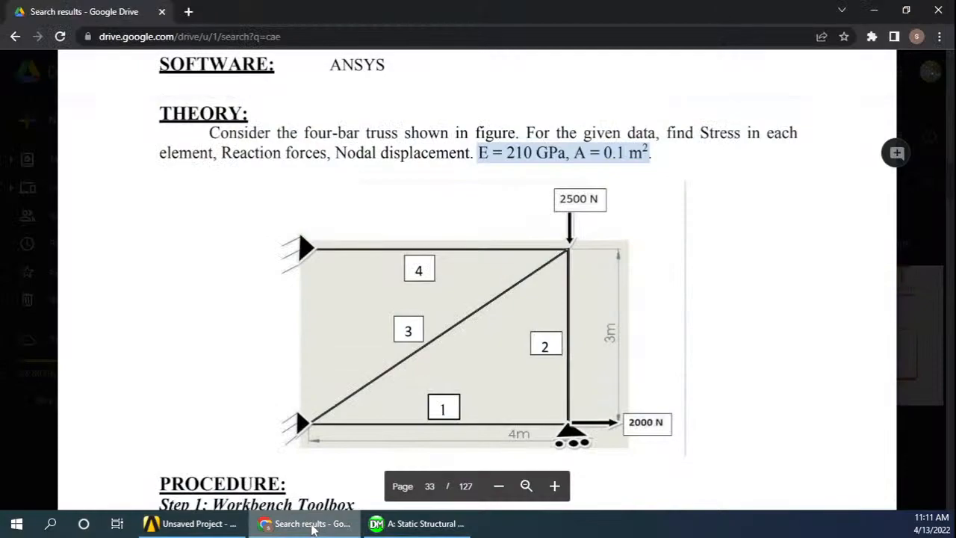
click(312, 528)
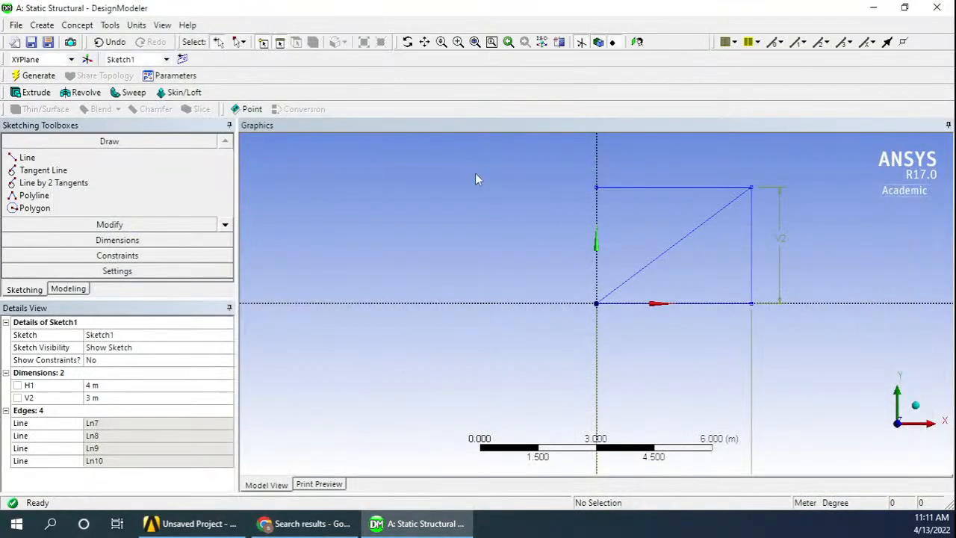
click(372, 218)
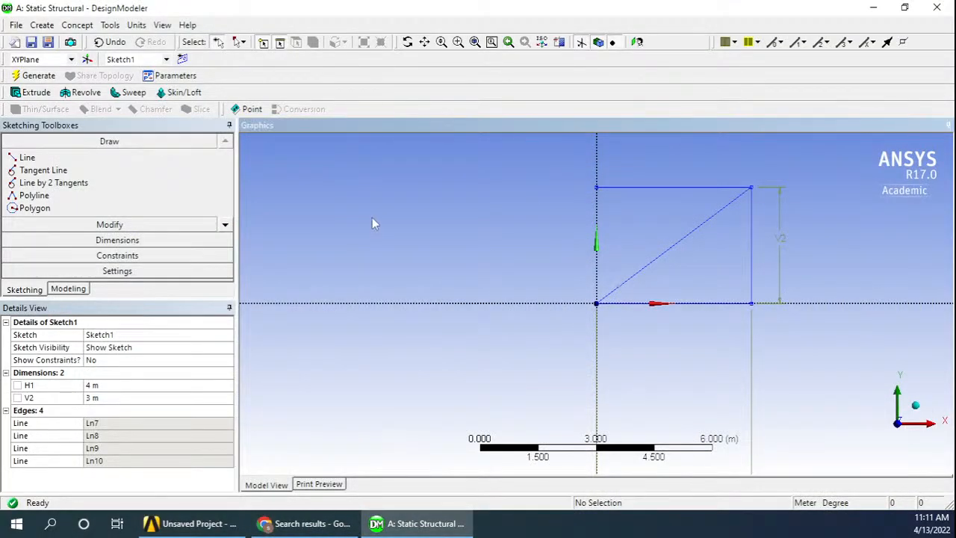
Add a circular cross section to the model
click(78, 25)
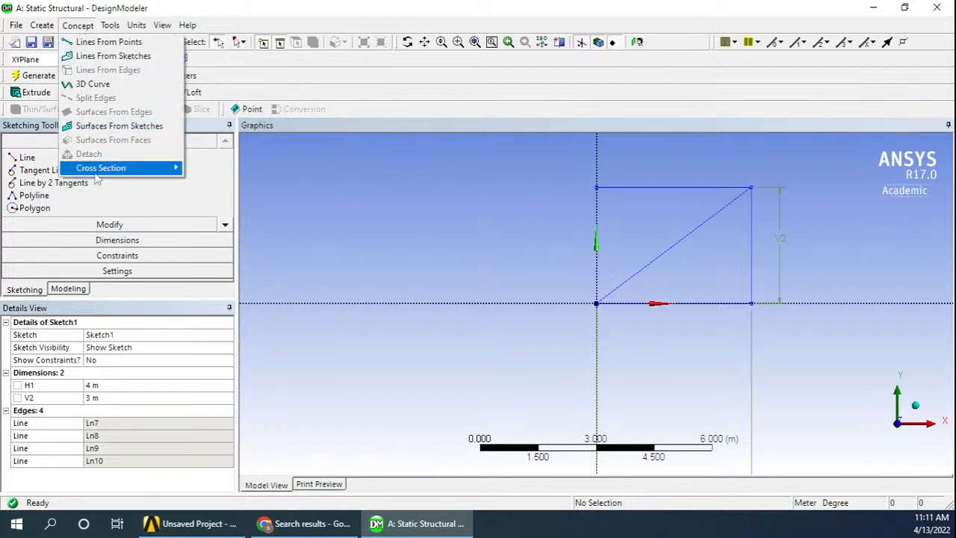
mouse_move(99, 172)
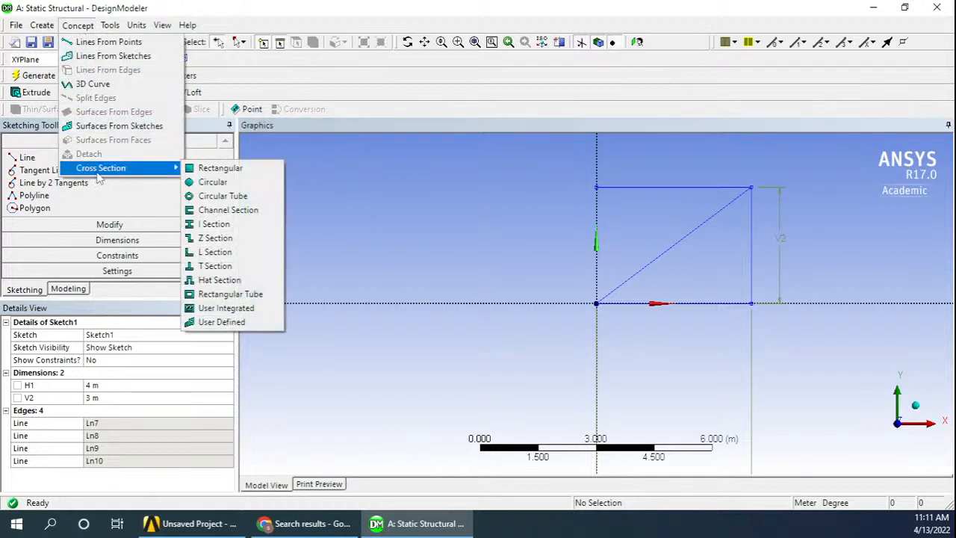
click(236, 186)
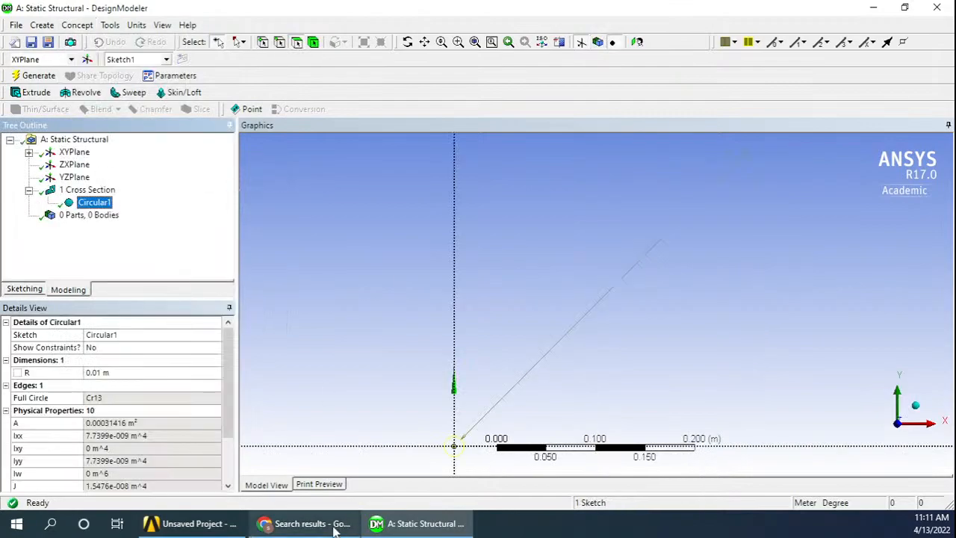
Check the given cross-sectional area in the truss PDF in Chrome and open Calculator beside it
click(336, 525)
click(608, 155)
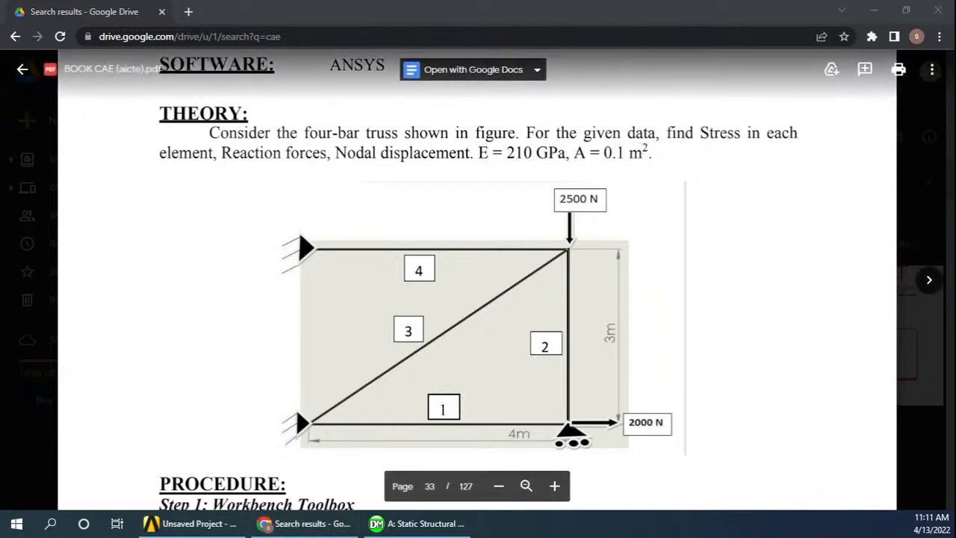
drag(955, 58, 188, 97)
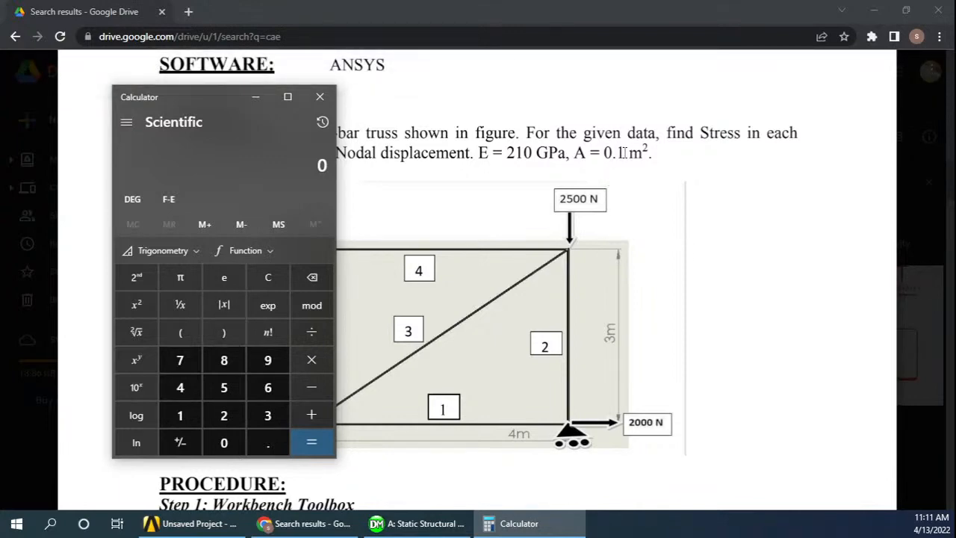
click(268, 442)
click(180, 415)
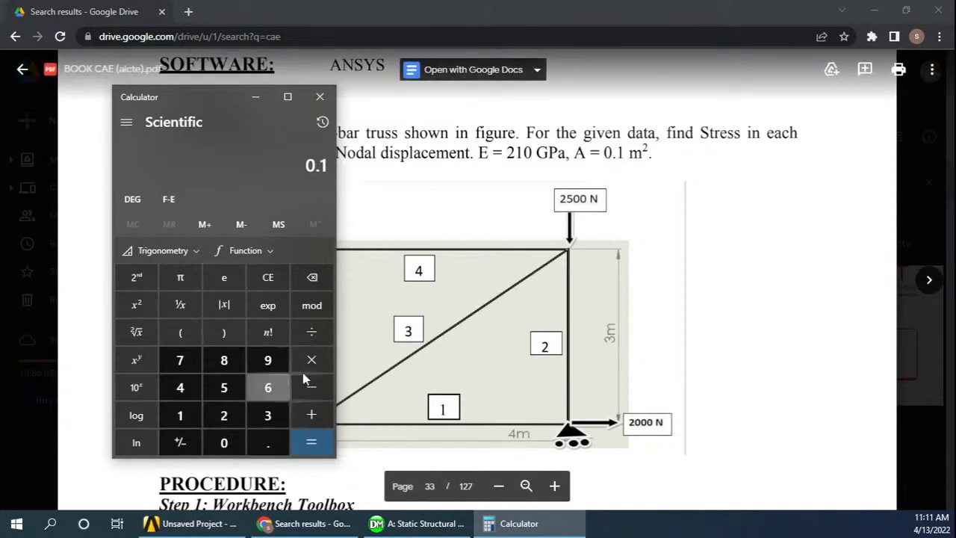
click(313, 331)
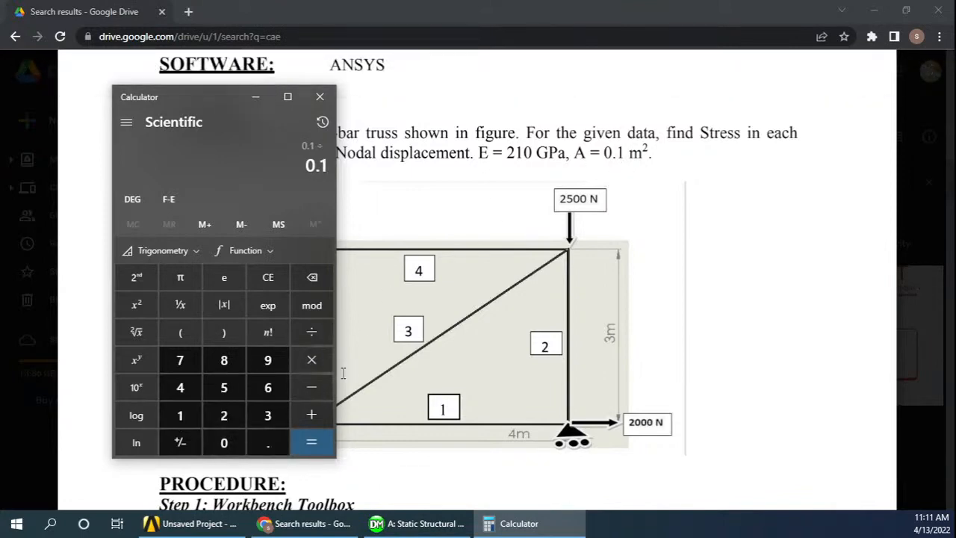
text(pi)
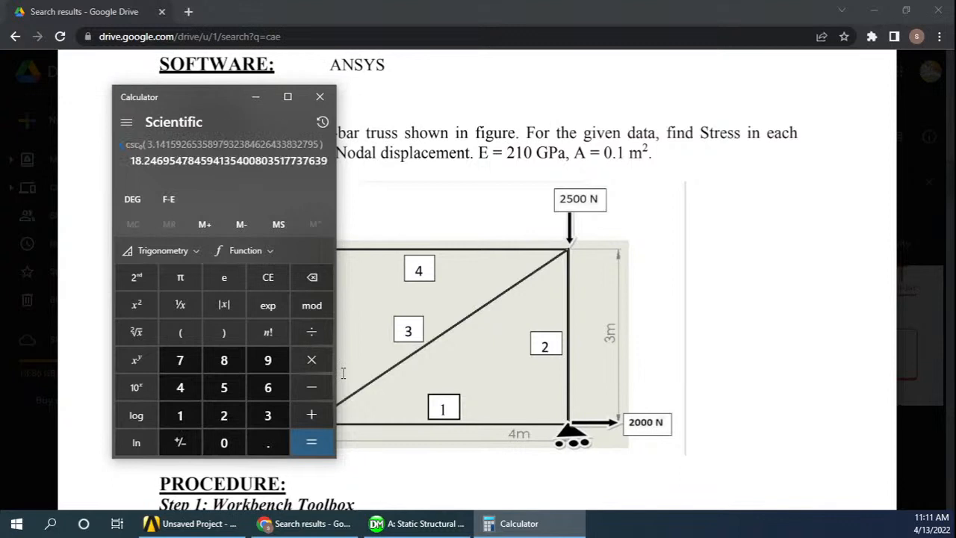
key(Escape)
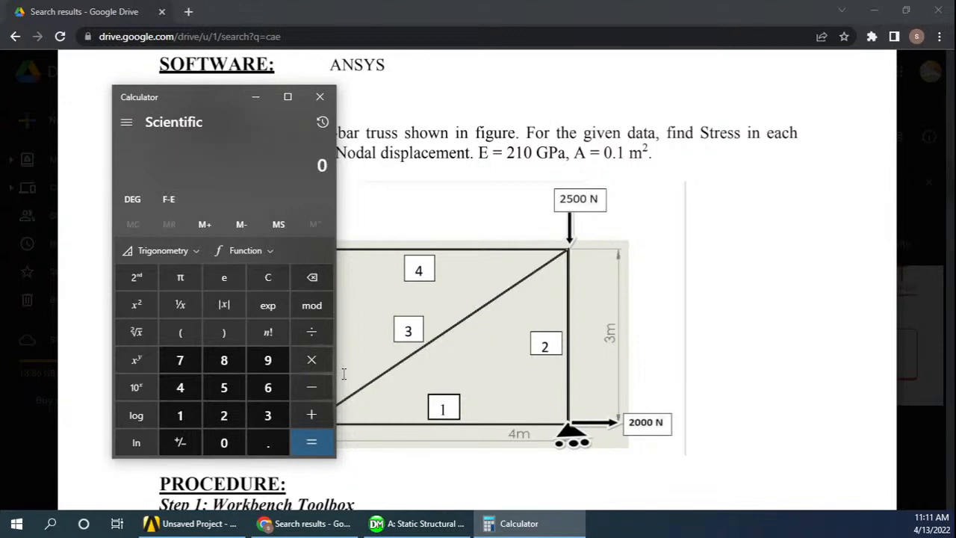
Calculate the circular section's radius as the square root of 0.1 divided by π
text(.)
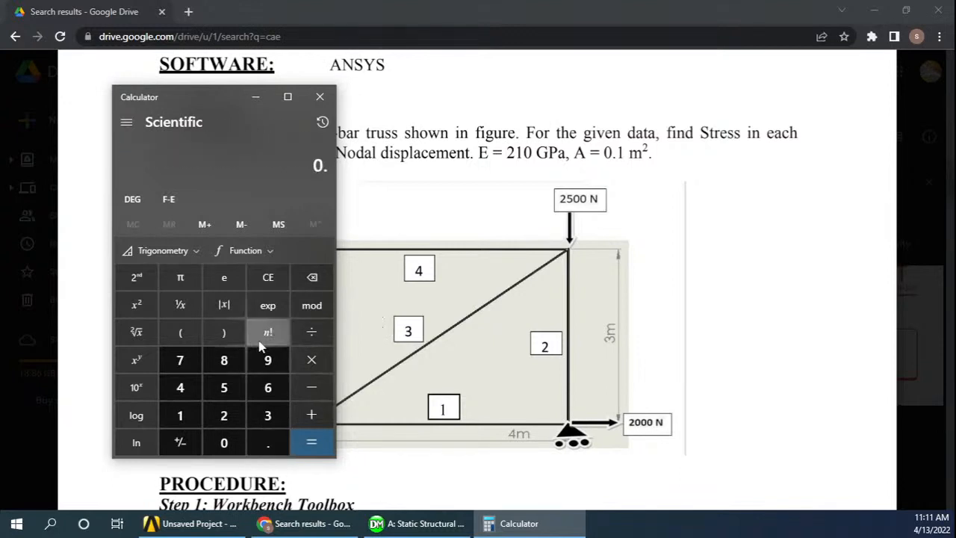
text(1)
text(p)
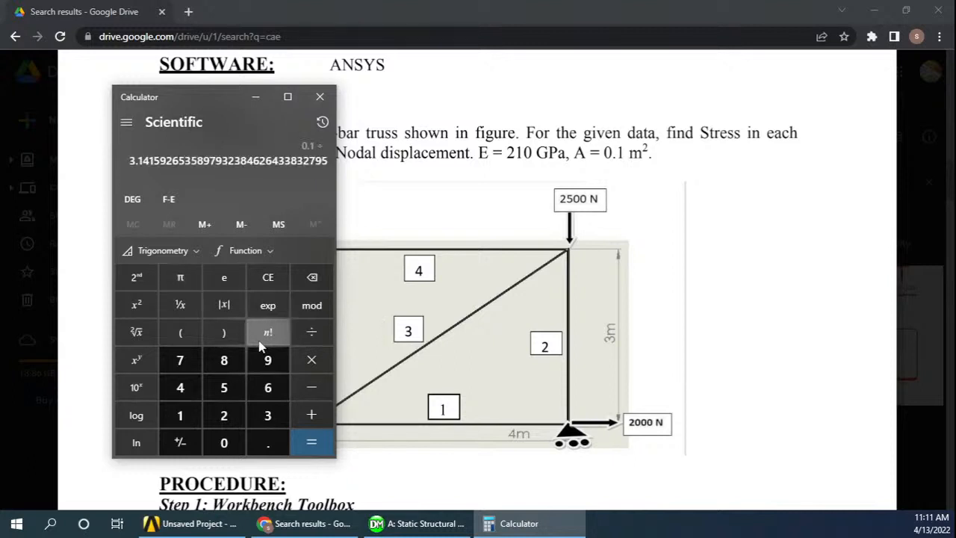
key(Return)
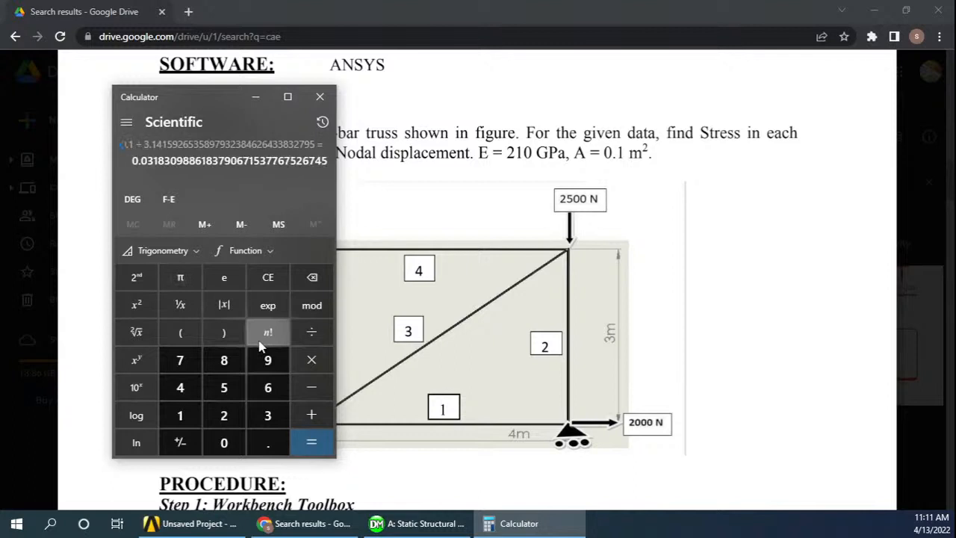
click(143, 339)
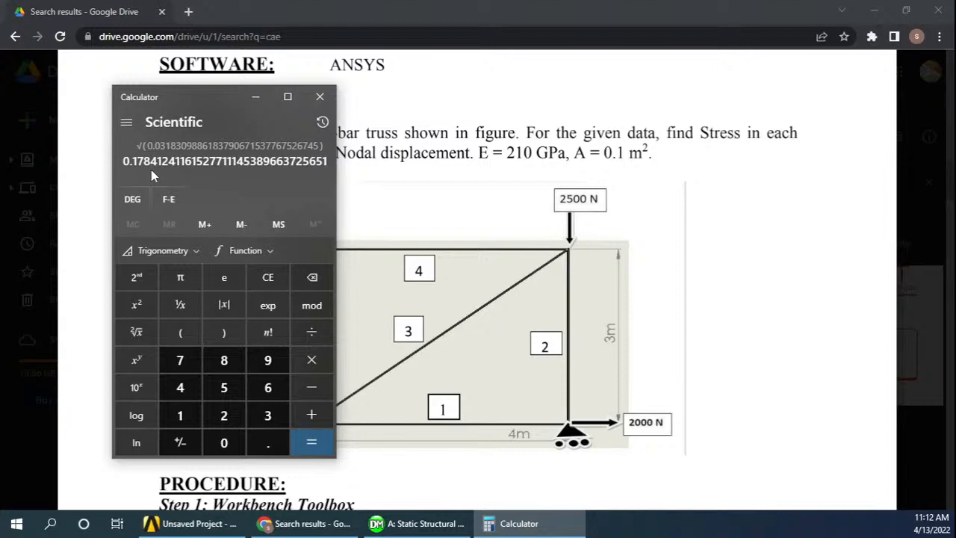
Switch back to DesignModeler and set the circular cross section's radius R to 0.178 m
click(539, 525)
click(378, 520)
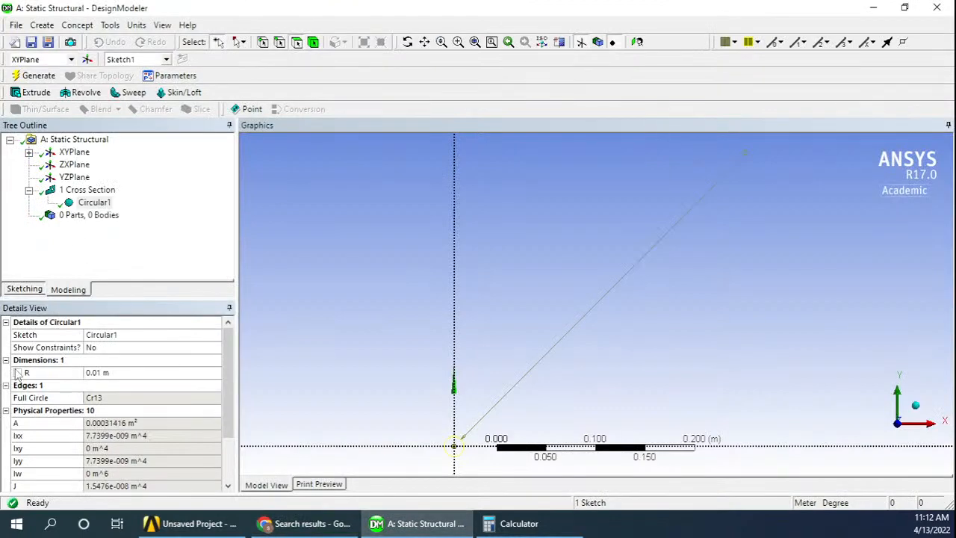
click(519, 524)
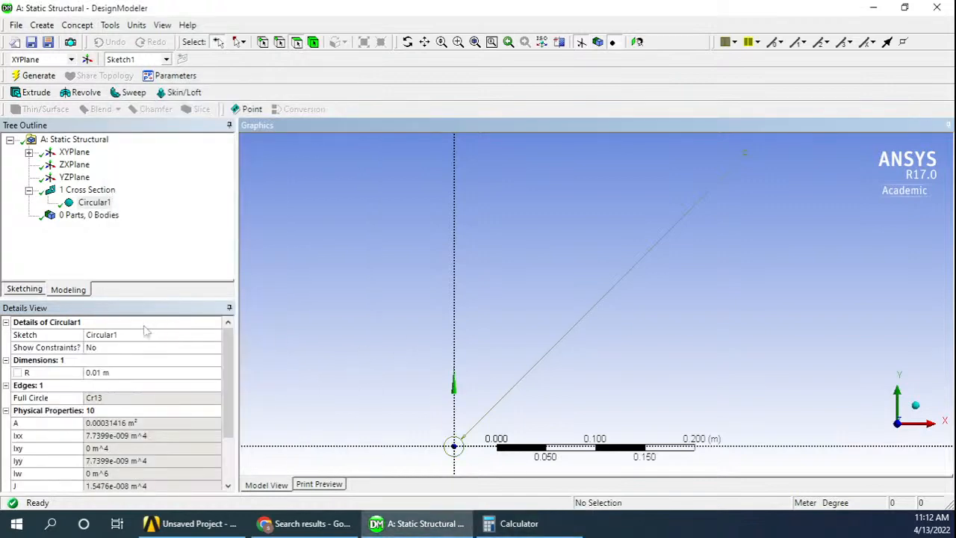
click(109, 372)
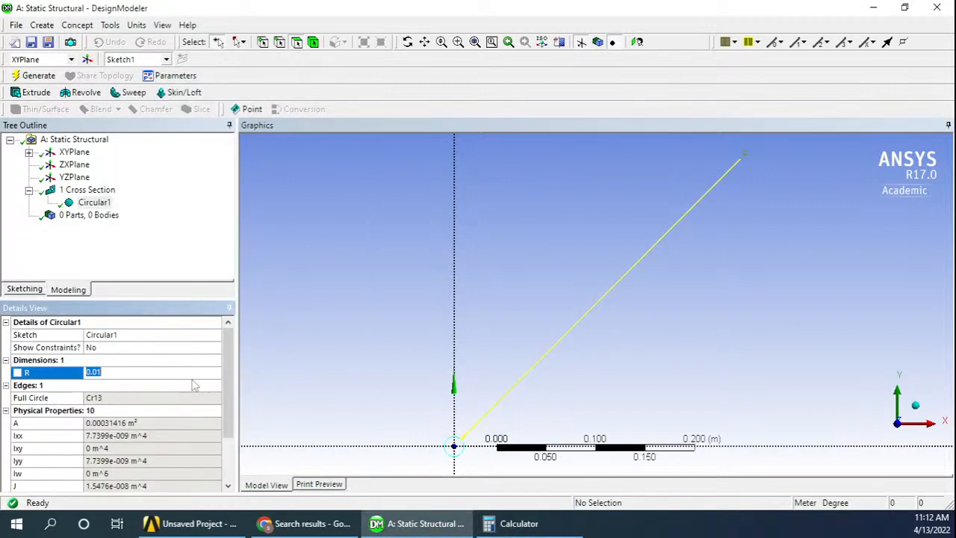
text(.178)
key(Return)
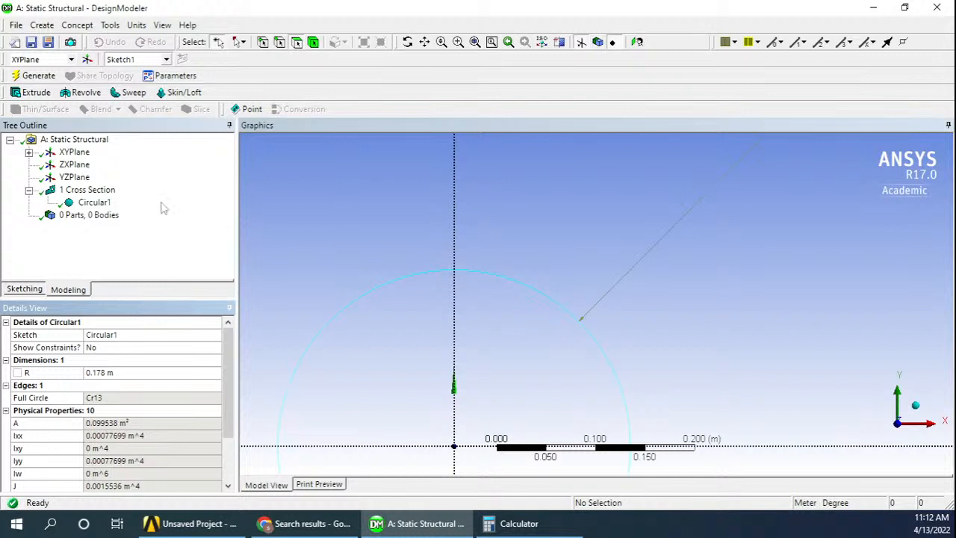
Create a line body with Lines From Sketches, using Sketch1 as base object and Add Material as operation, and generate it
click(29, 152)
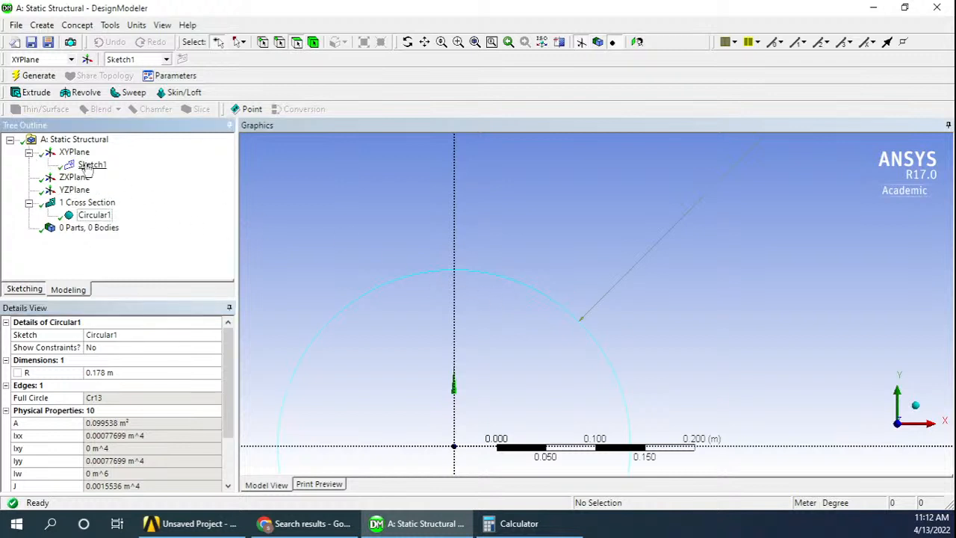
click(91, 164)
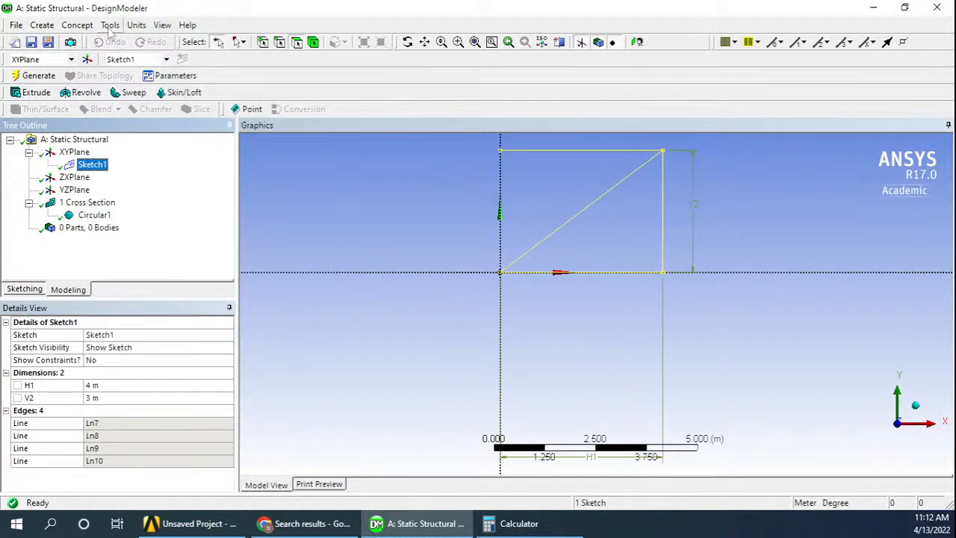
click(79, 26)
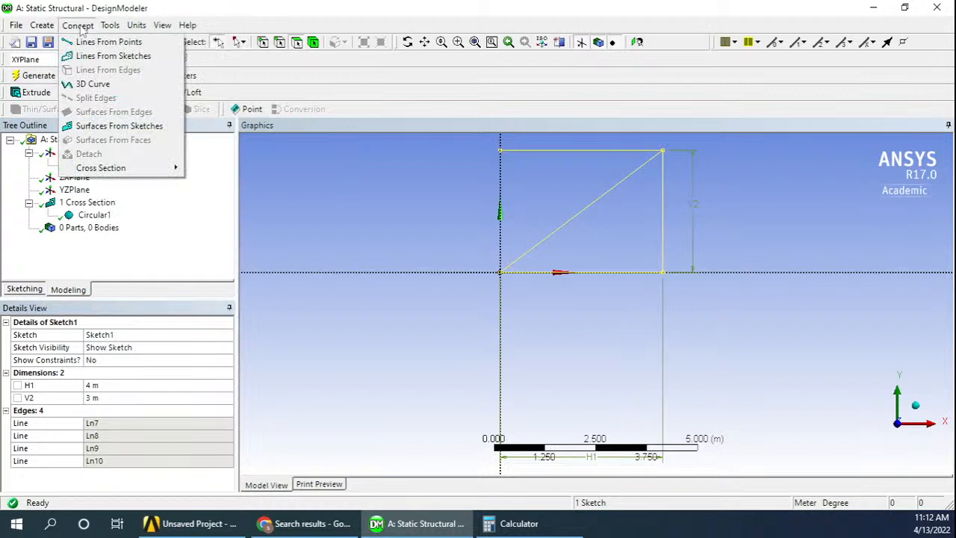
click(113, 57)
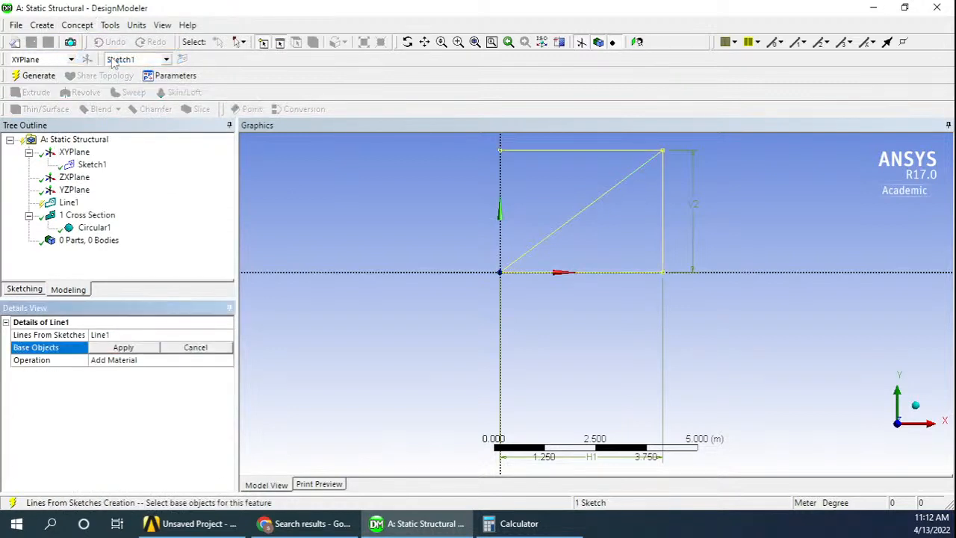
click(79, 167)
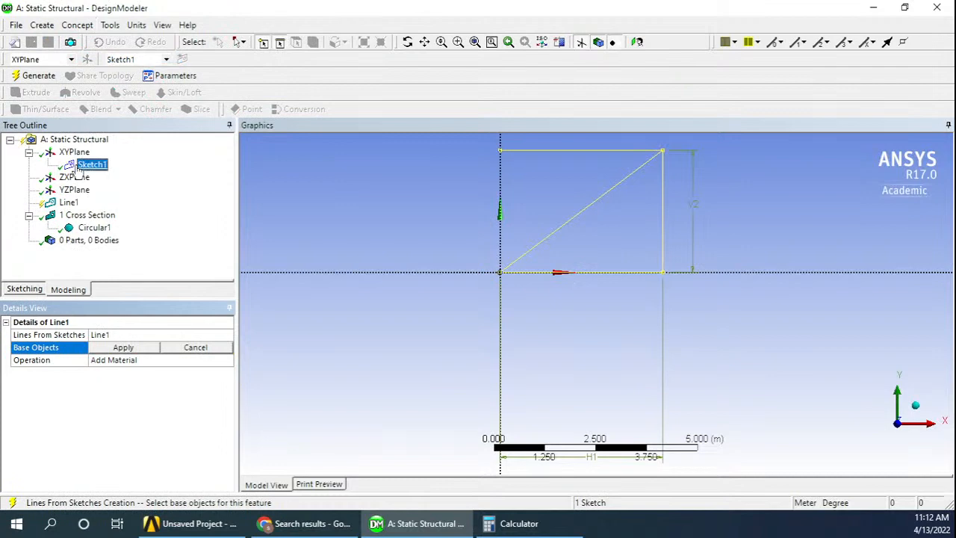
click(124, 348)
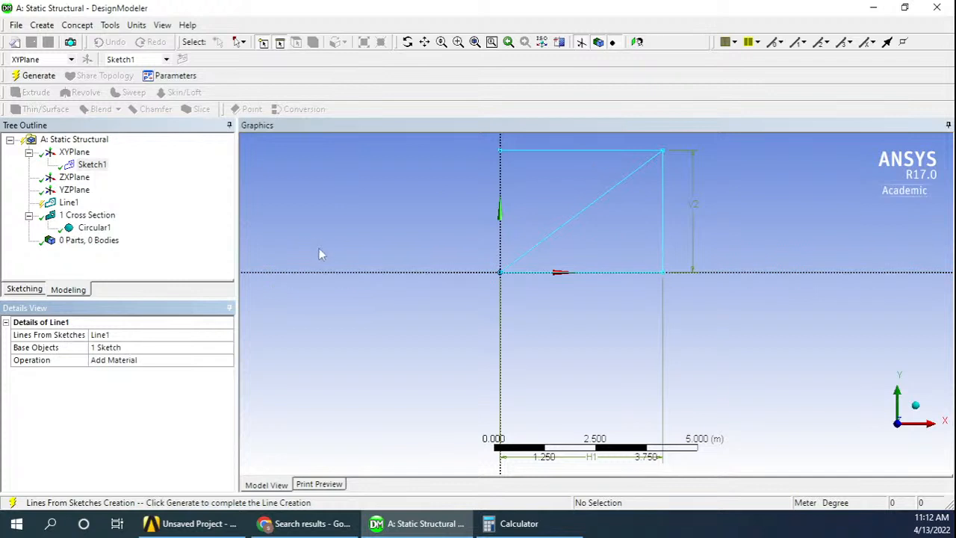
click(361, 225)
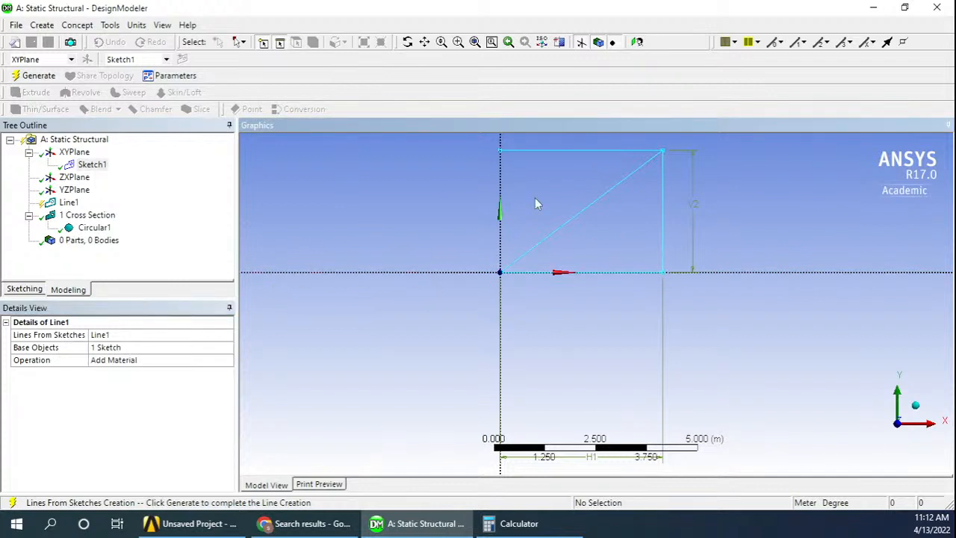
click(39, 76)
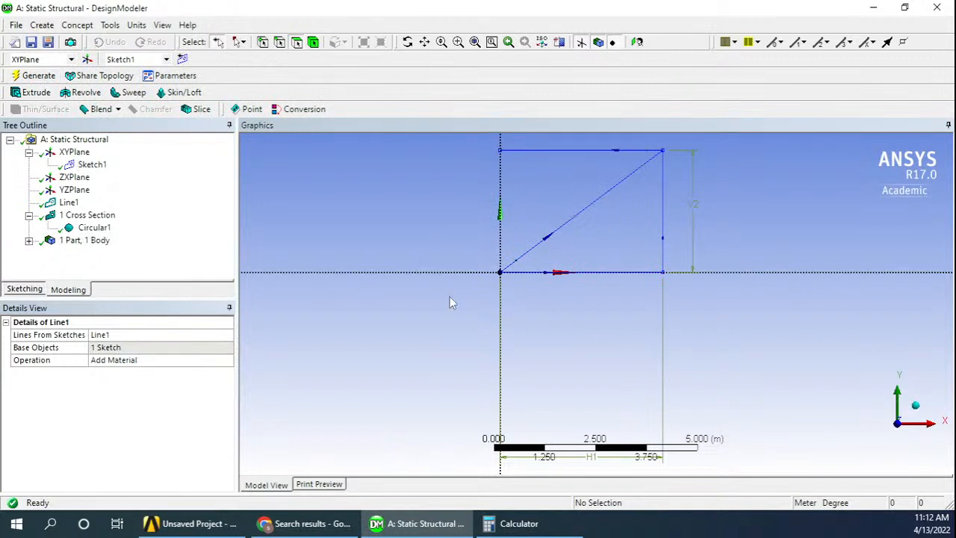
Assign the Circular1 cross section to the Line Body and regenerate the model
click(28, 241)
click(79, 240)
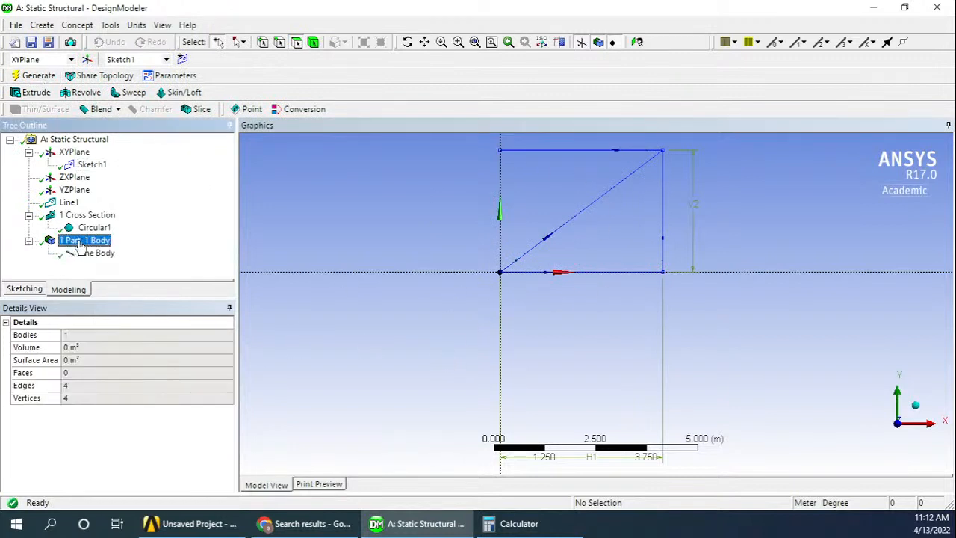
click(96, 253)
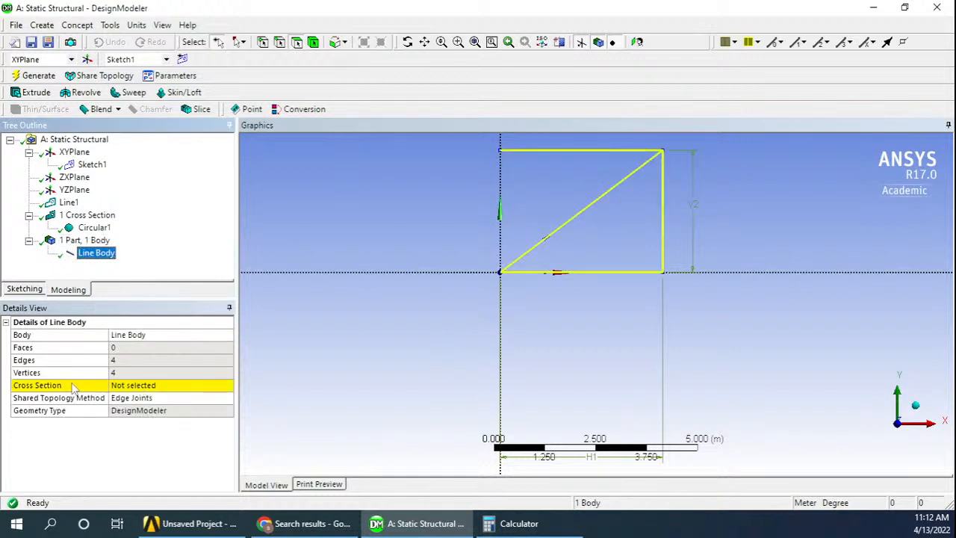
click(209, 387)
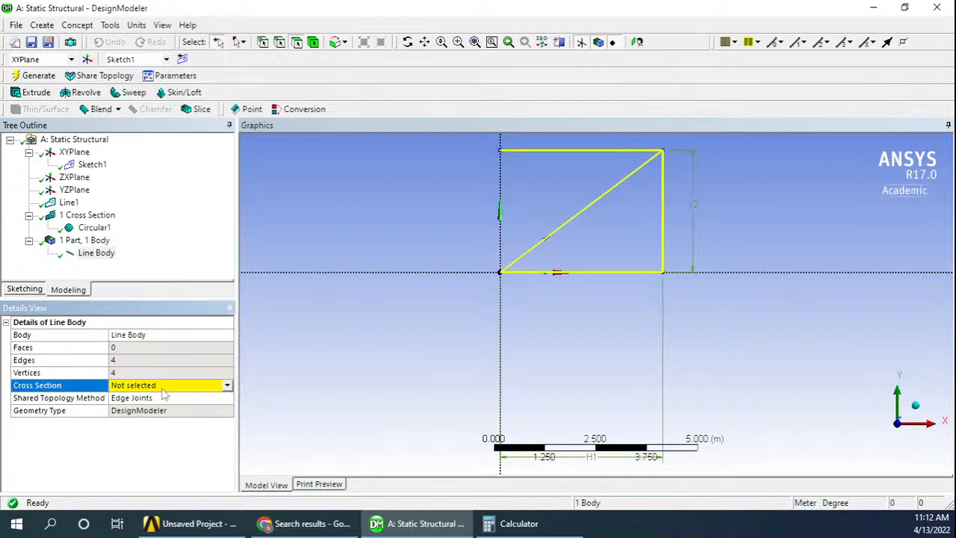
click(227, 385)
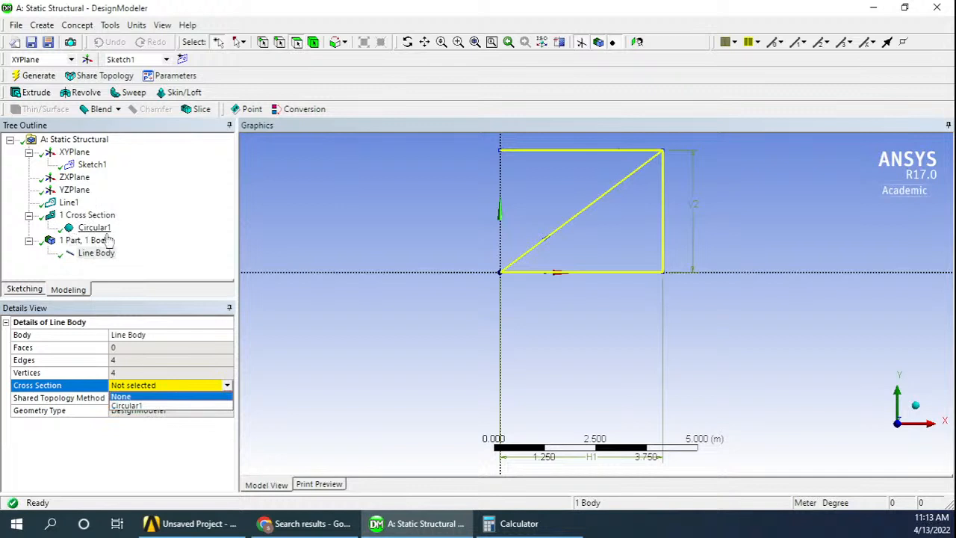
click(150, 407)
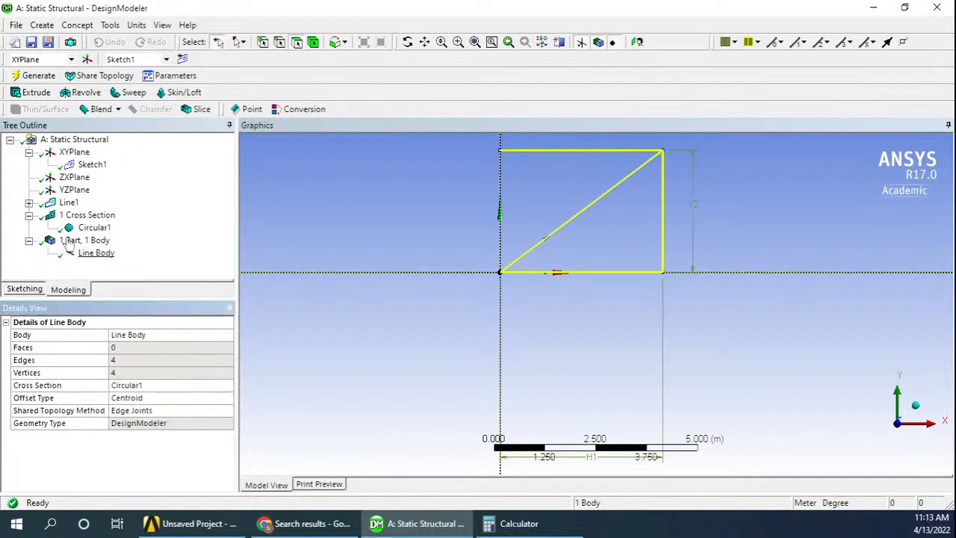
click(36, 76)
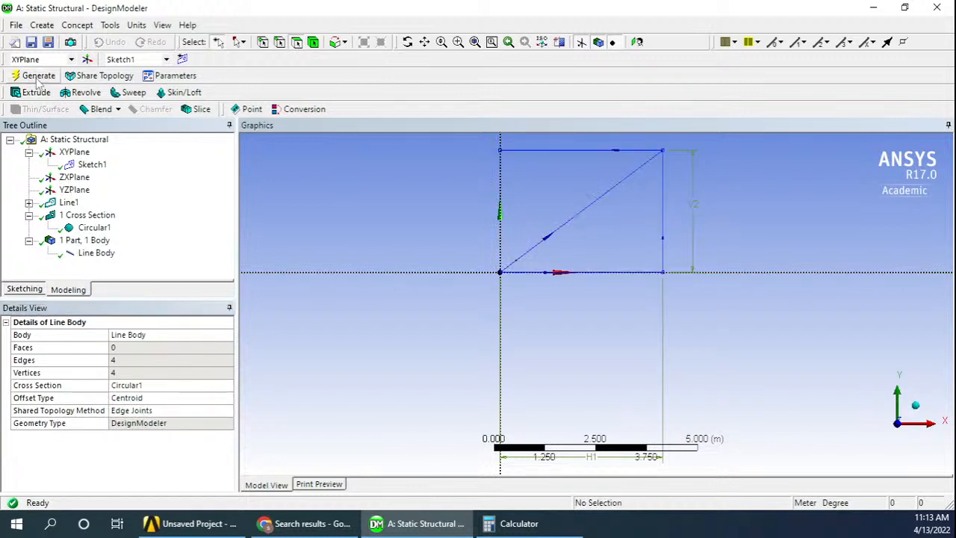
click(93, 254)
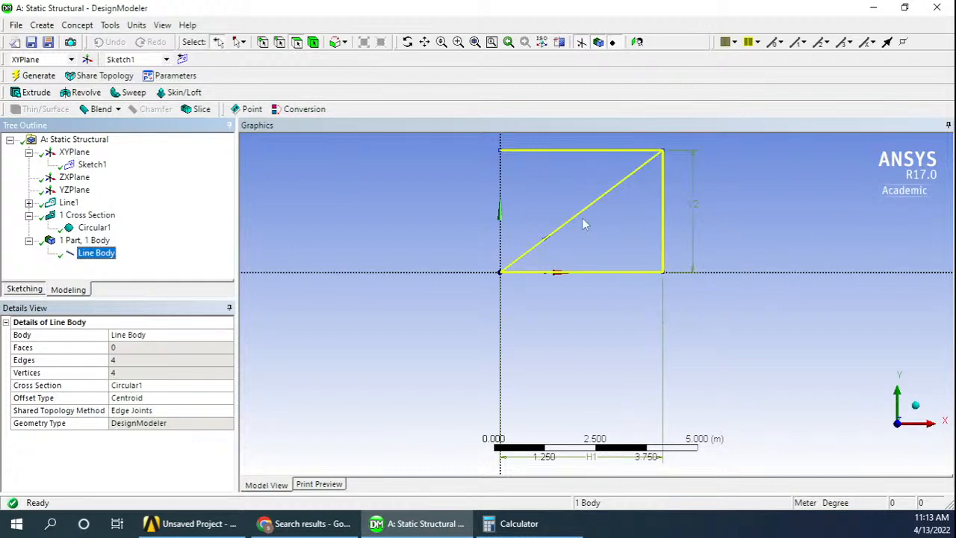
Switch to Workbench and open the Static Structural system's Model cell in Mechanical
click(874, 7)
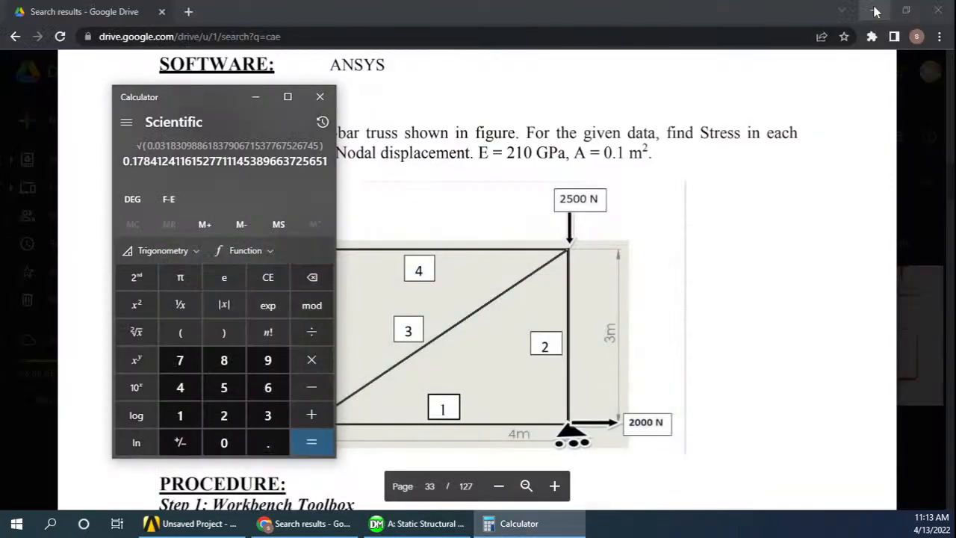
click(187, 525)
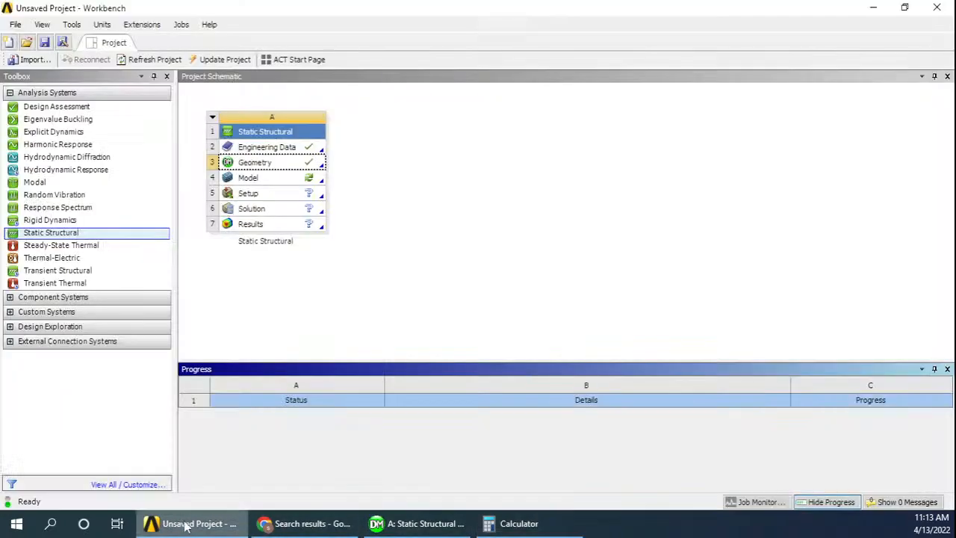
click(328, 263)
click(267, 184)
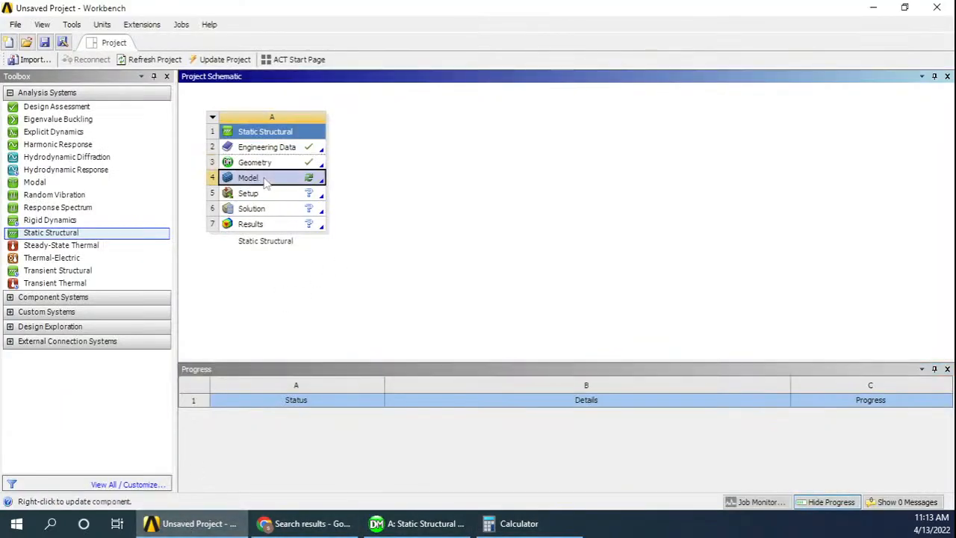
right_click(266, 183)
click(301, 277)
double_click(263, 184)
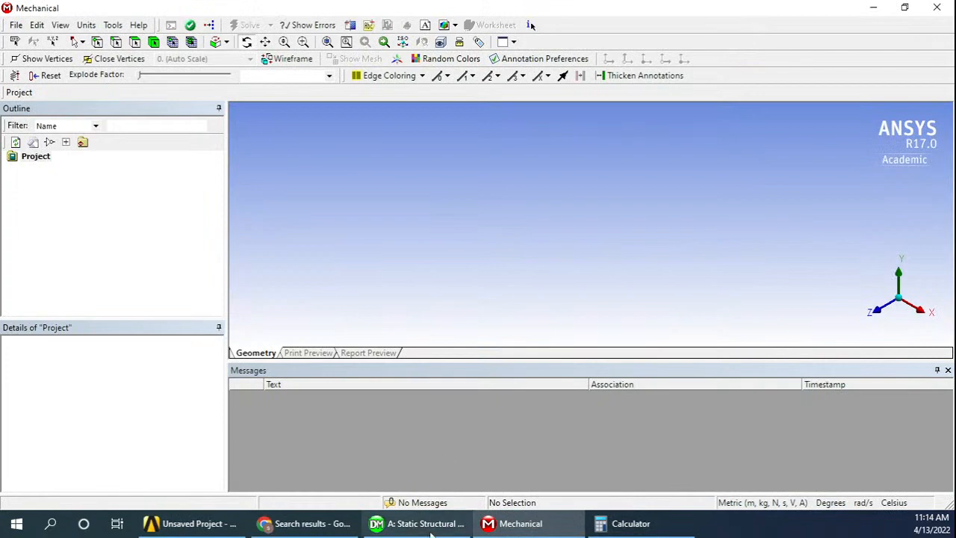
Check the truss figure's loads and supports in the PDF in Chrome and switch to Mechanical
click(305, 525)
click(305, 525)
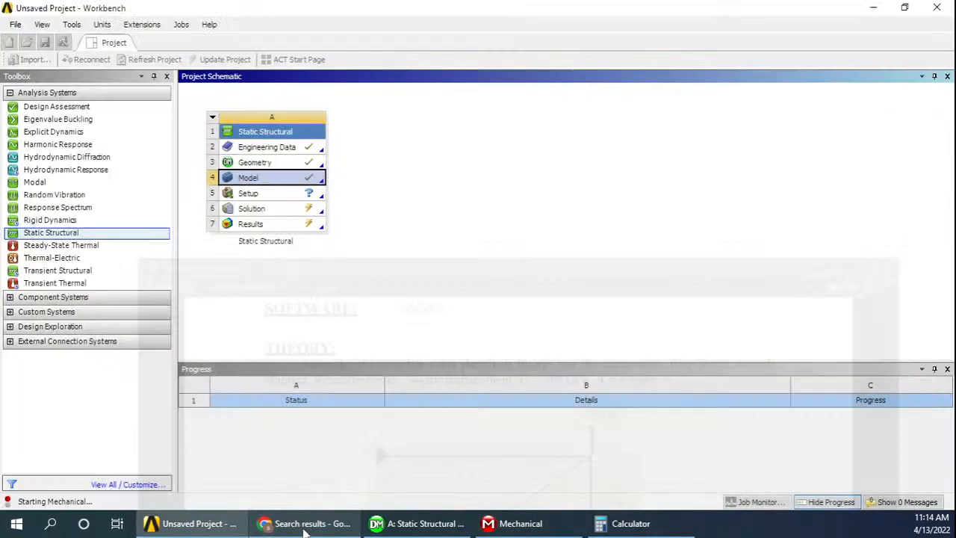
click(305, 525)
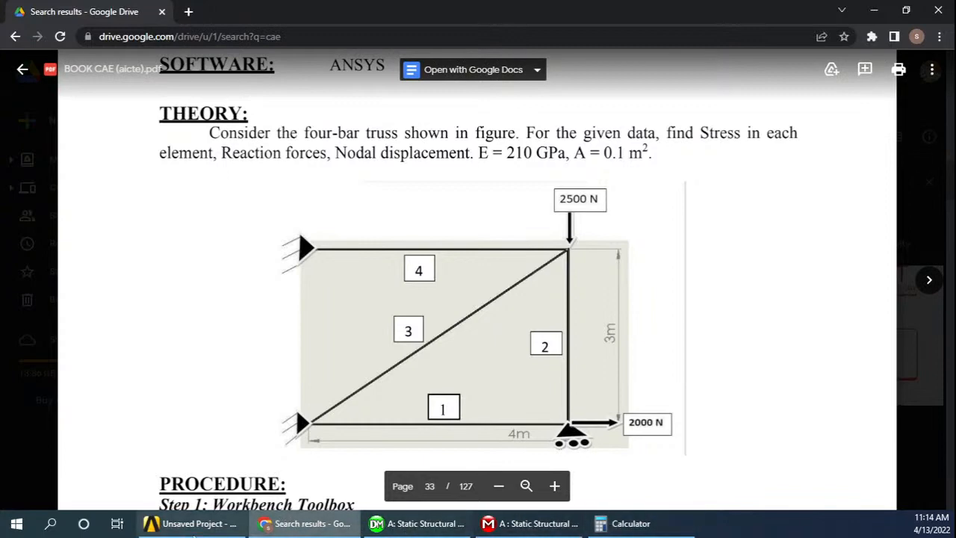
click(198, 524)
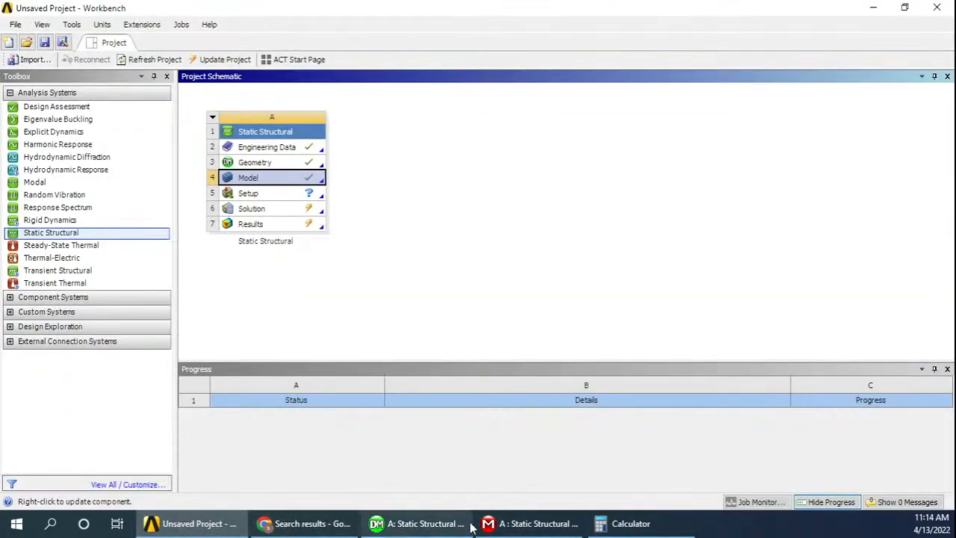
click(531, 523)
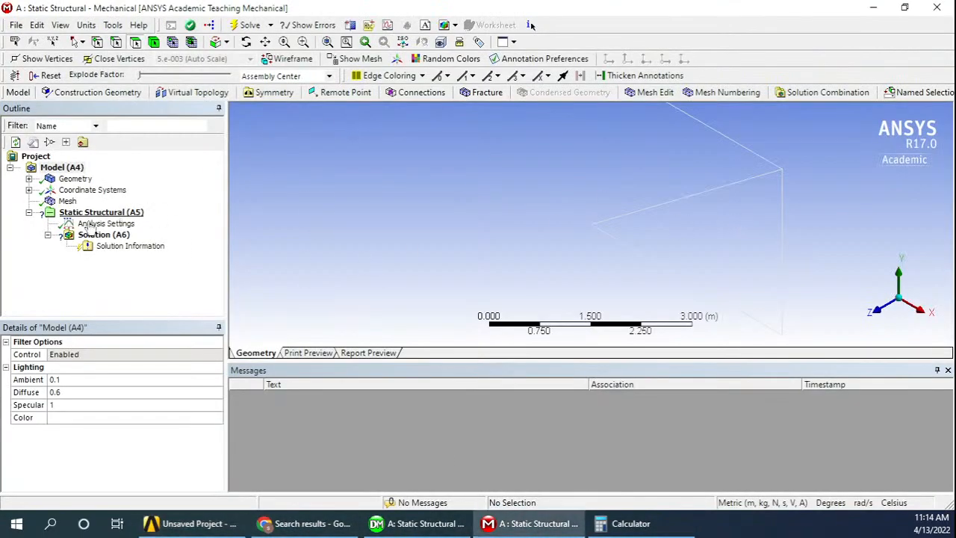
Set the mesh sizing's Relevance Center to Medium, update the mesh and inspect it on the whole truss
click(67, 201)
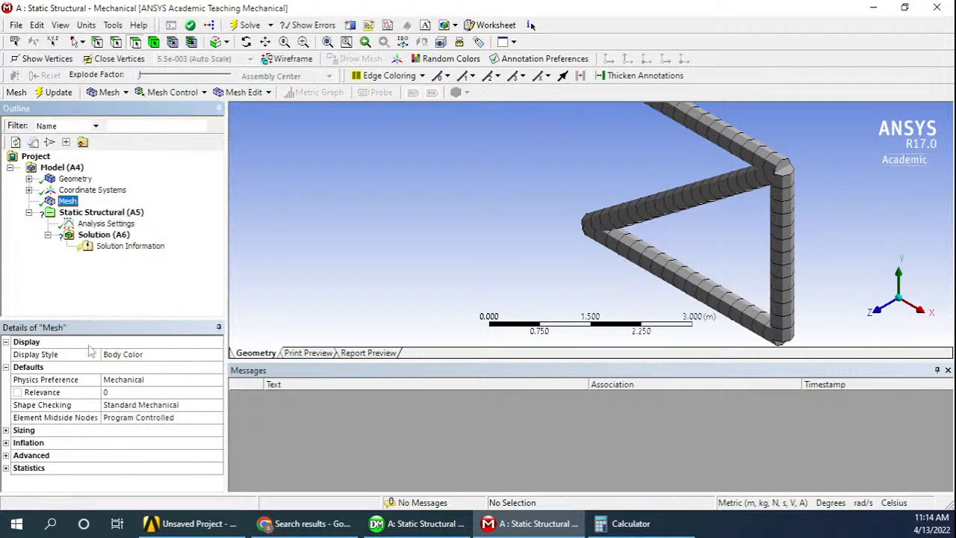
click(6, 430)
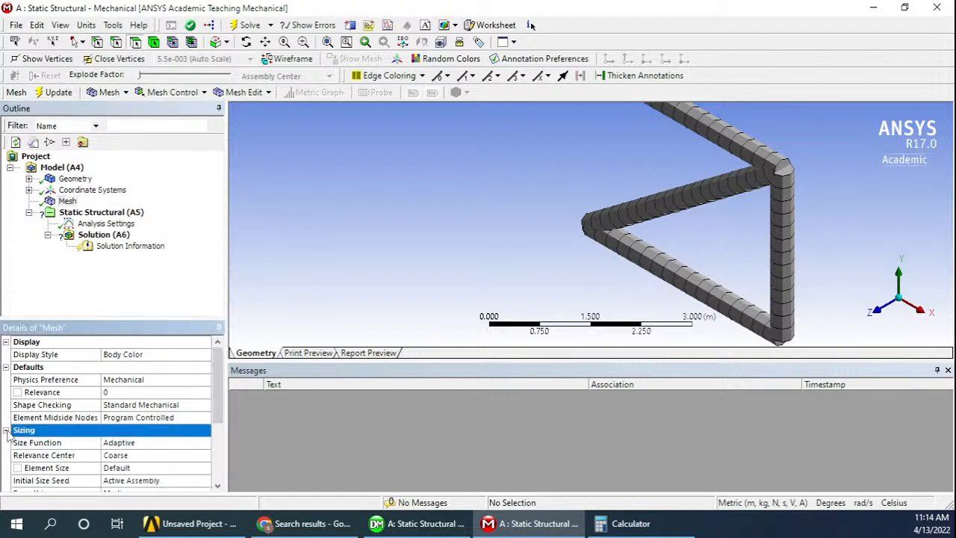
click(136, 454)
click(204, 455)
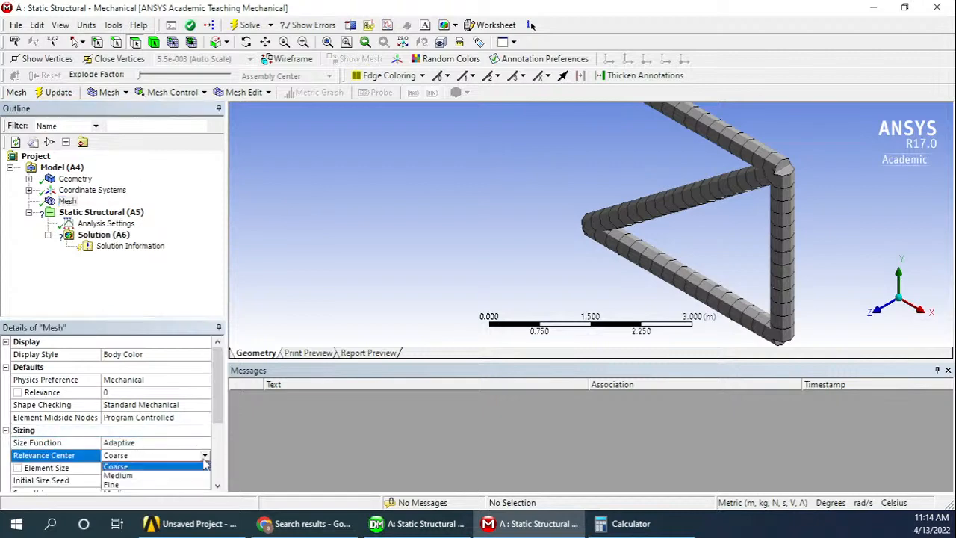
click(148, 471)
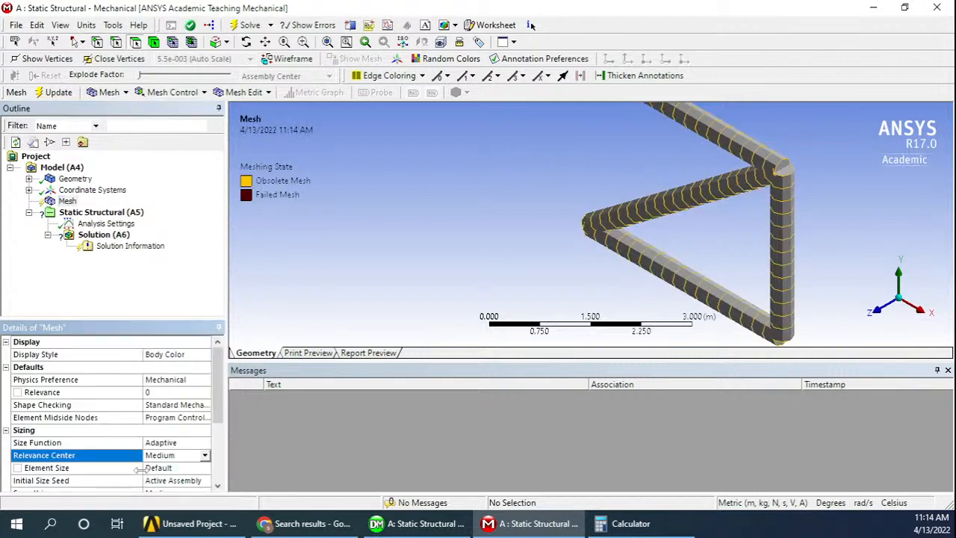
click(55, 93)
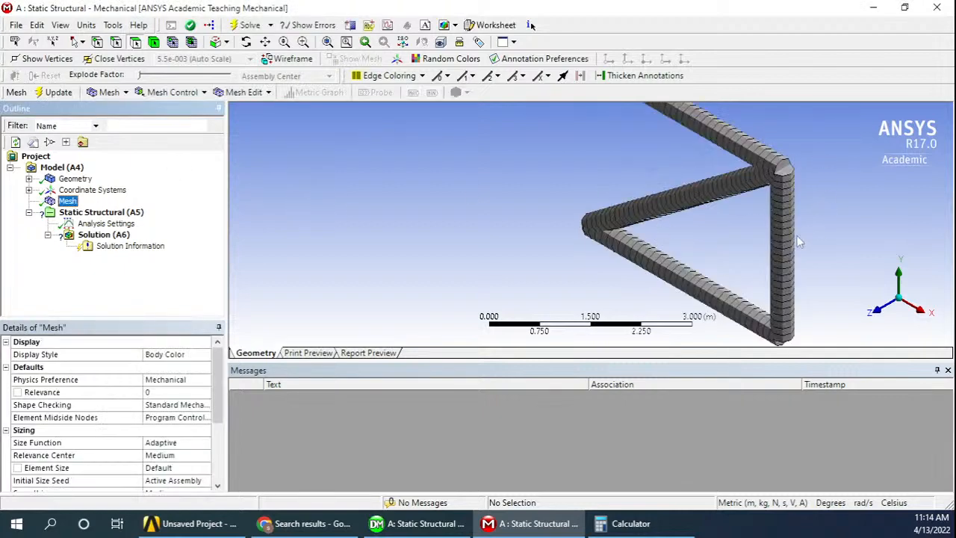
middle_drag(797, 241, 840, 210)
scroll(720, 257, down, 6)
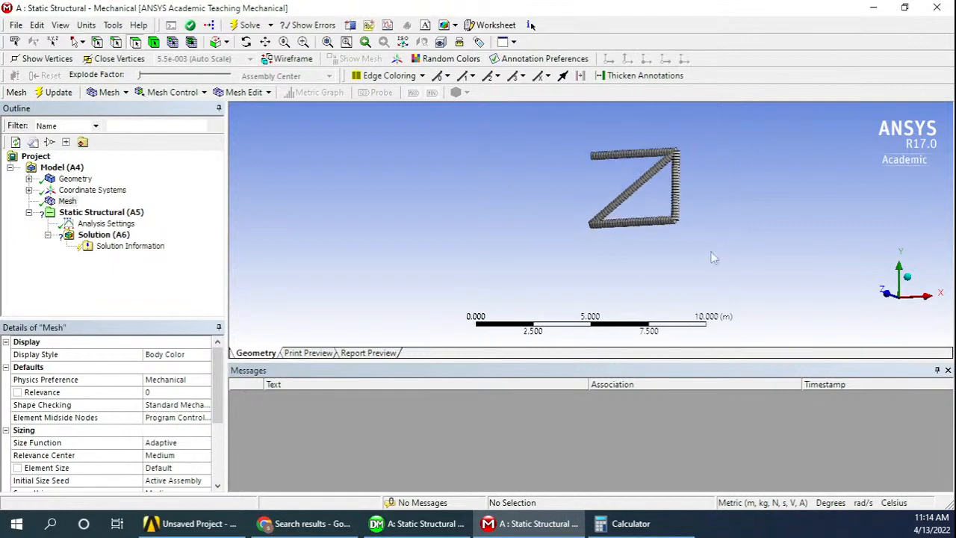
scroll(713, 257, up, 3)
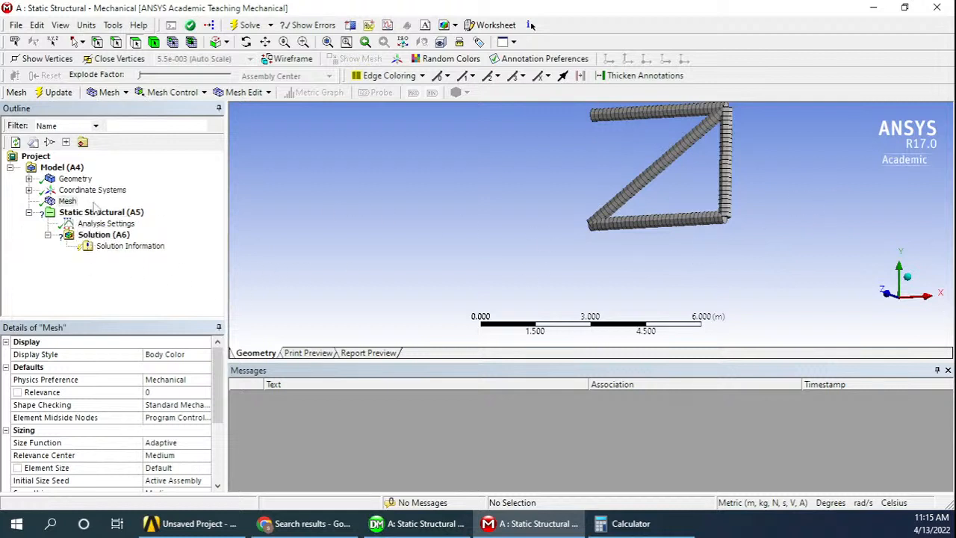
Insert a Simply Supported condition under Static Structural and apply it to the truss's lower-left vertex at the origin
click(95, 213)
right_click(107, 216)
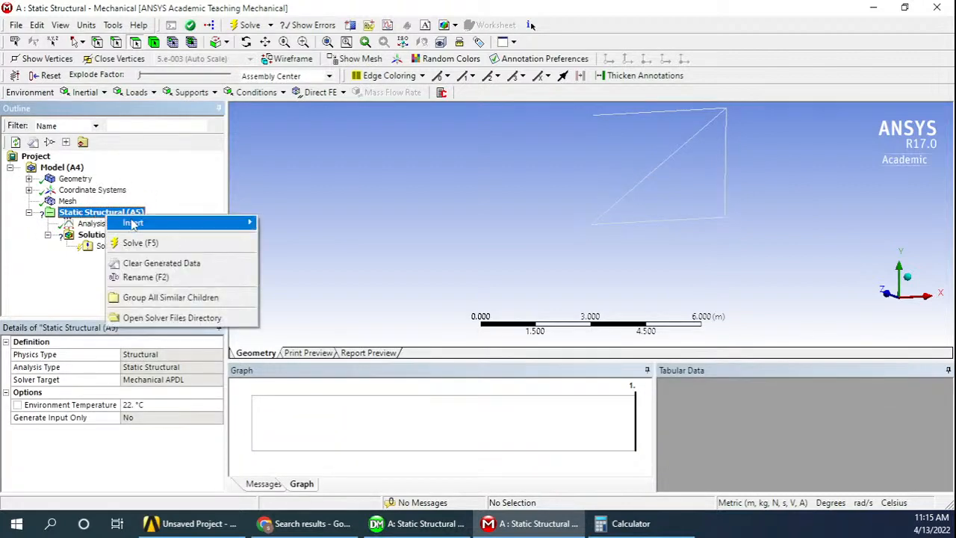
mouse_move(127, 224)
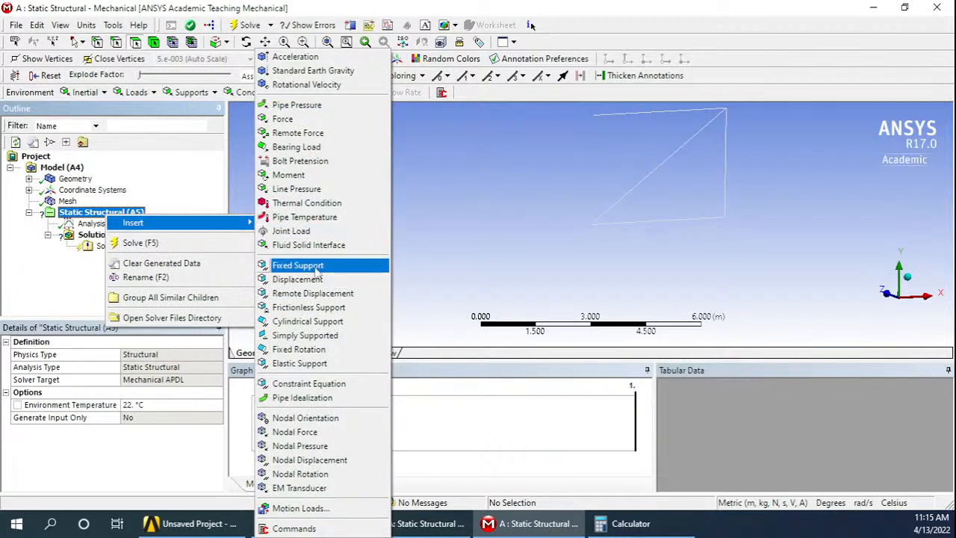
click(308, 335)
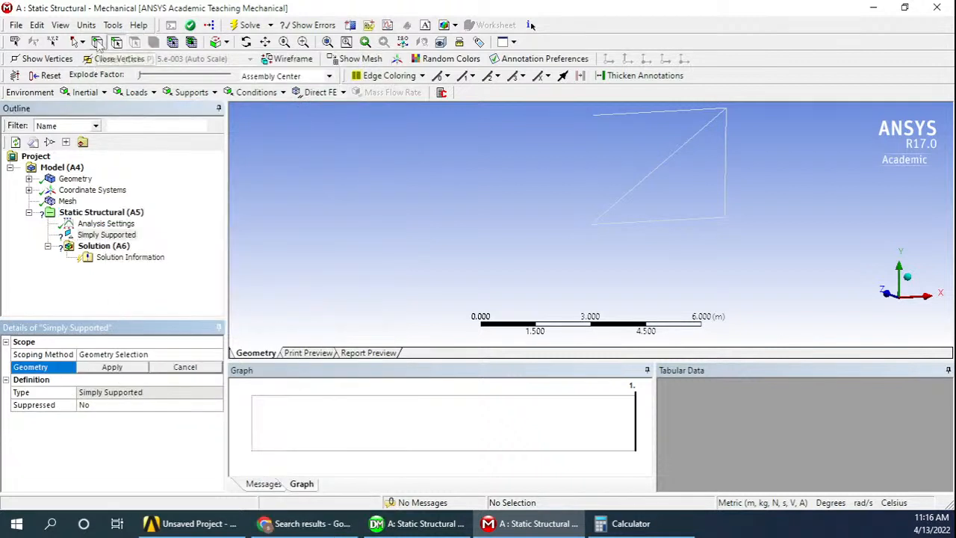
click(590, 224)
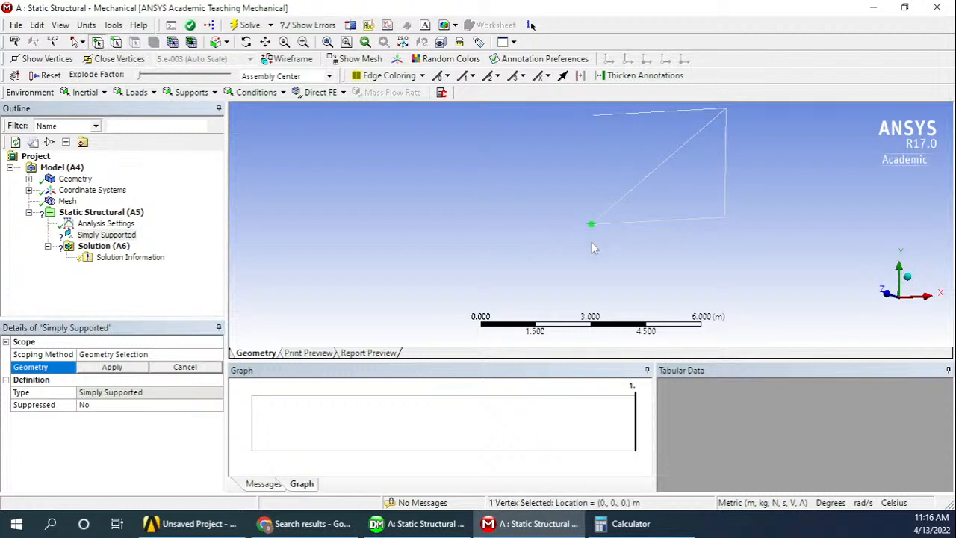
click(119, 369)
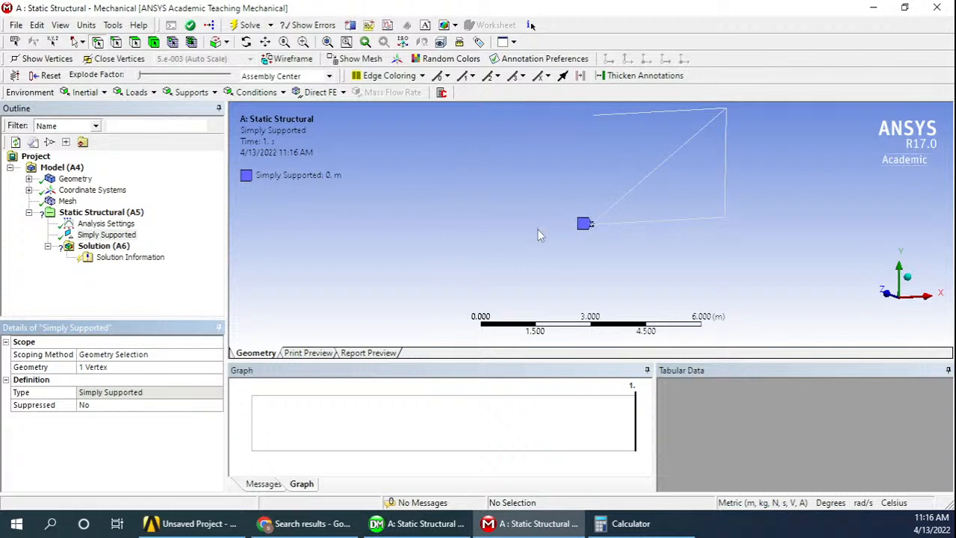
Insert a second Simply Supported condition on the upper-left vertex at (0, 3, 0) m and review both supports
right_click(80, 214)
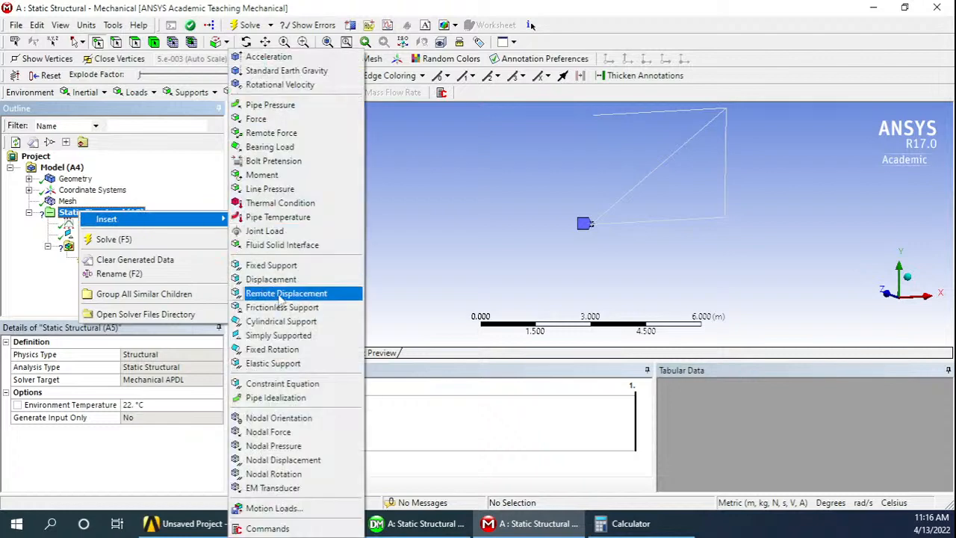
click(278, 336)
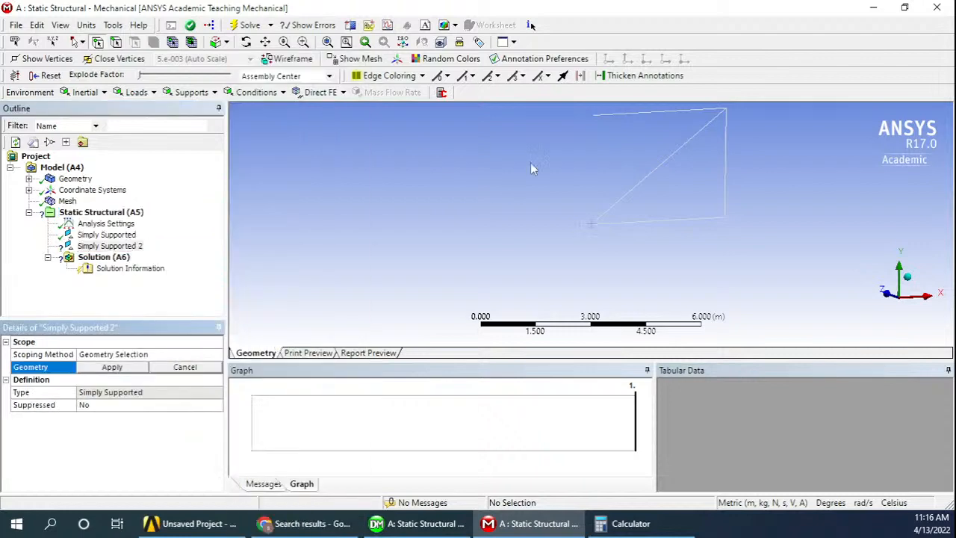
click(592, 118)
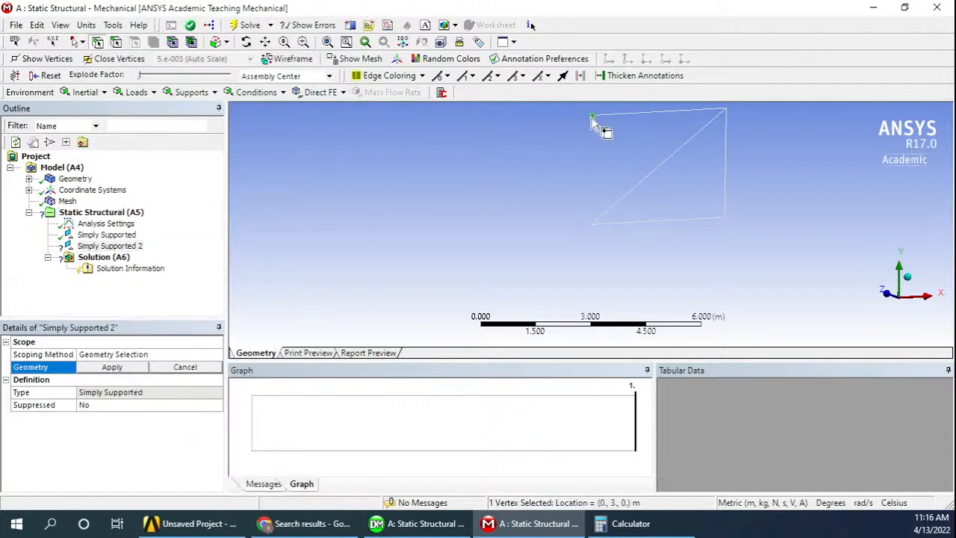
click(112, 367)
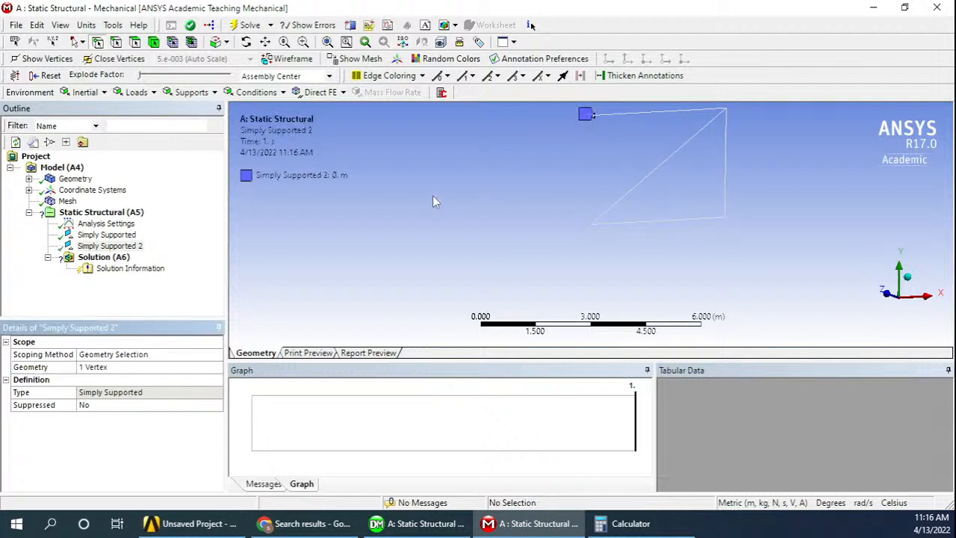
click(95, 236)
click(97, 247)
click(101, 213)
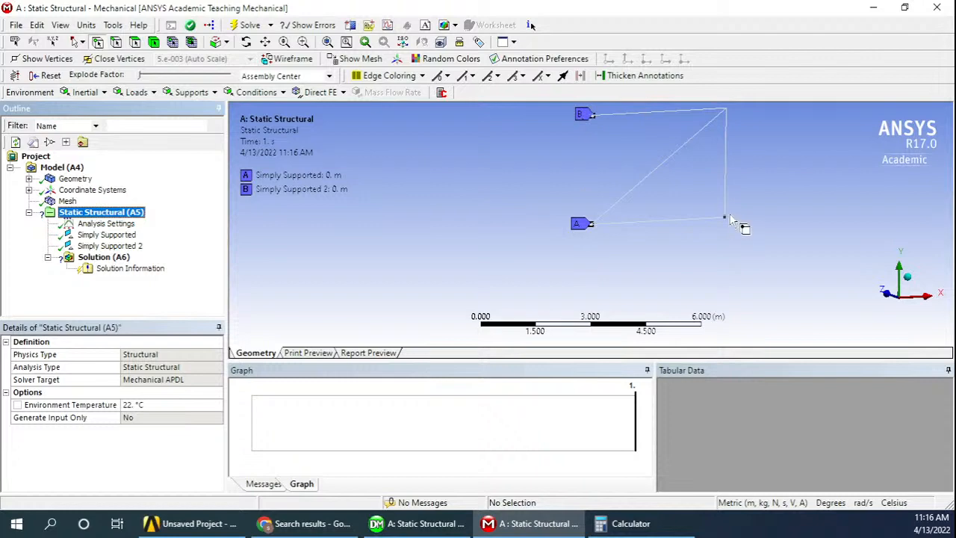
Insert a Displacement support under Static Structural with Y and Z components at 0 m and X left Free
right_click(117, 215)
mouse_move(163, 221)
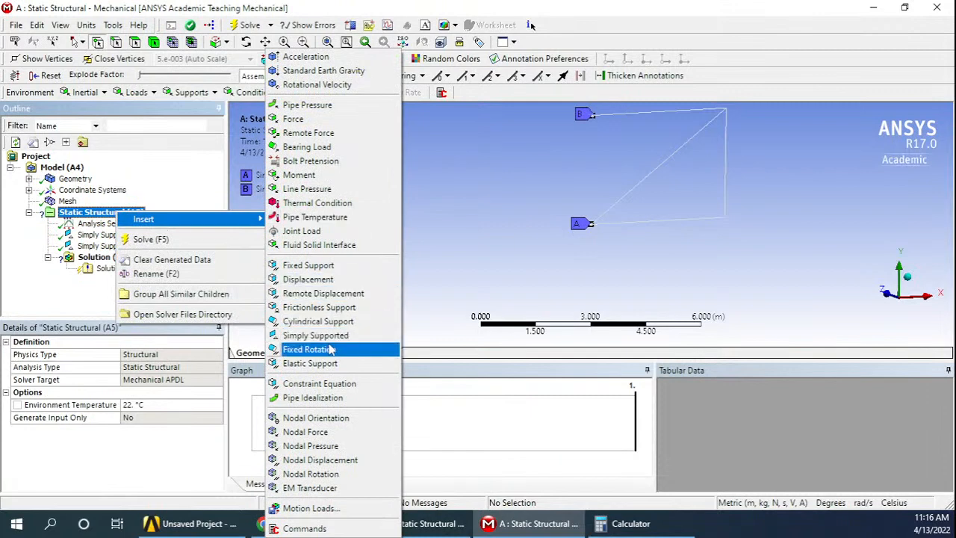
click(307, 279)
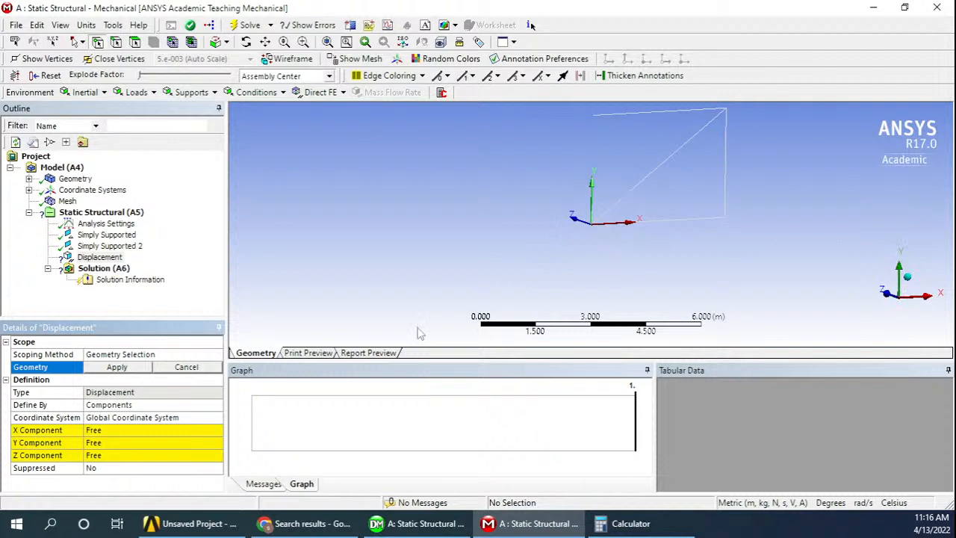
click(100, 442)
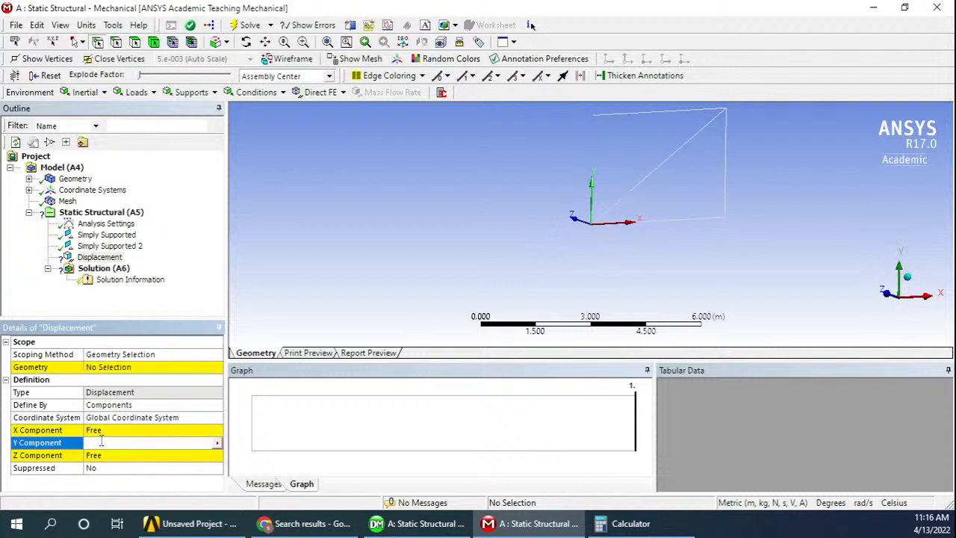
key(Return)
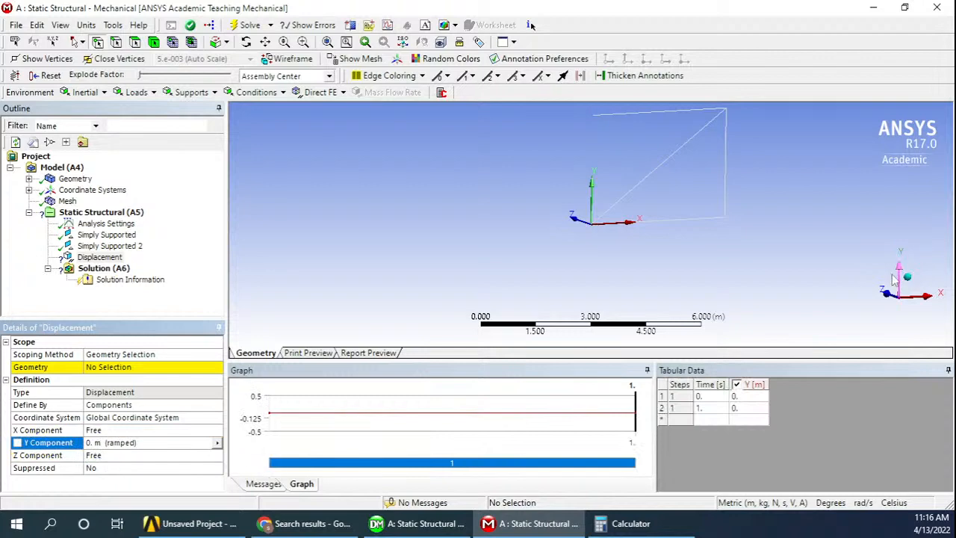
click(112, 457)
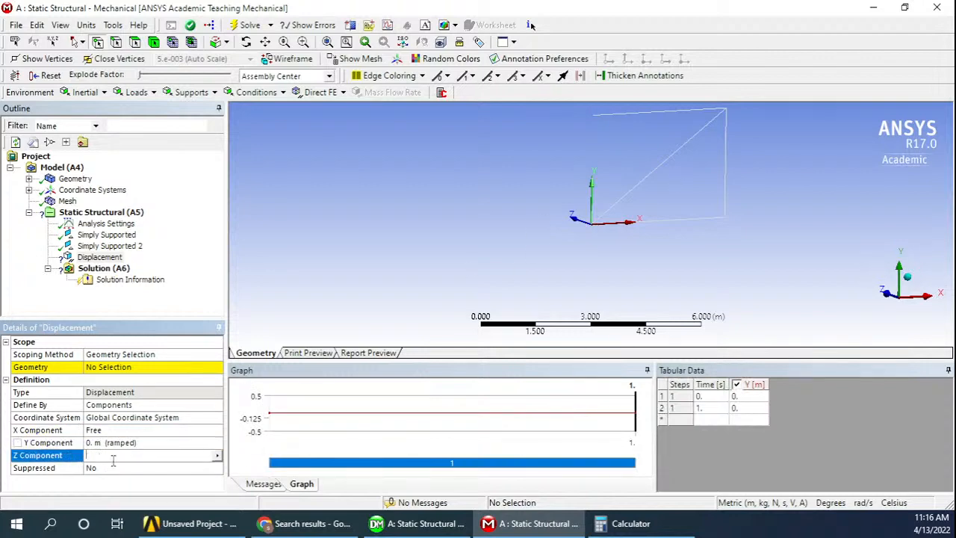
key(Return)
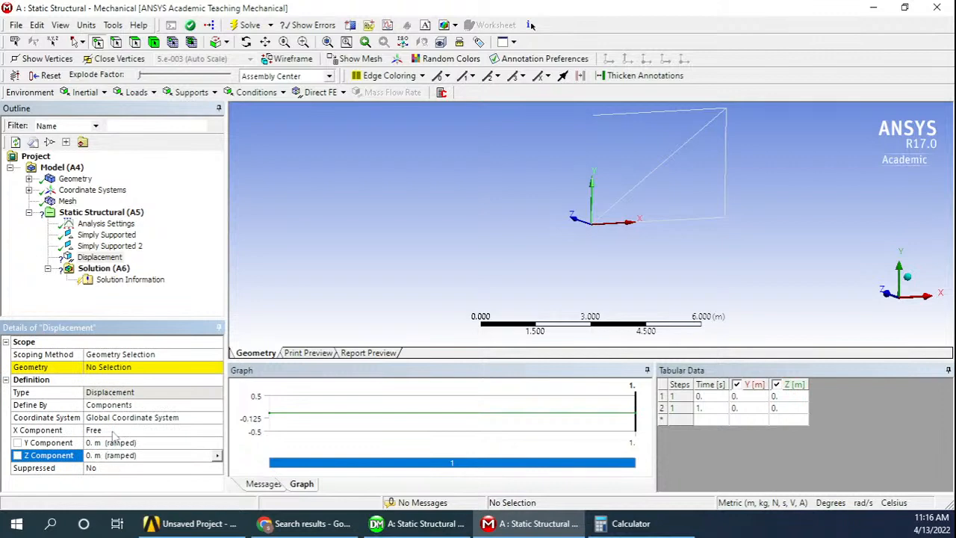
click(112, 430)
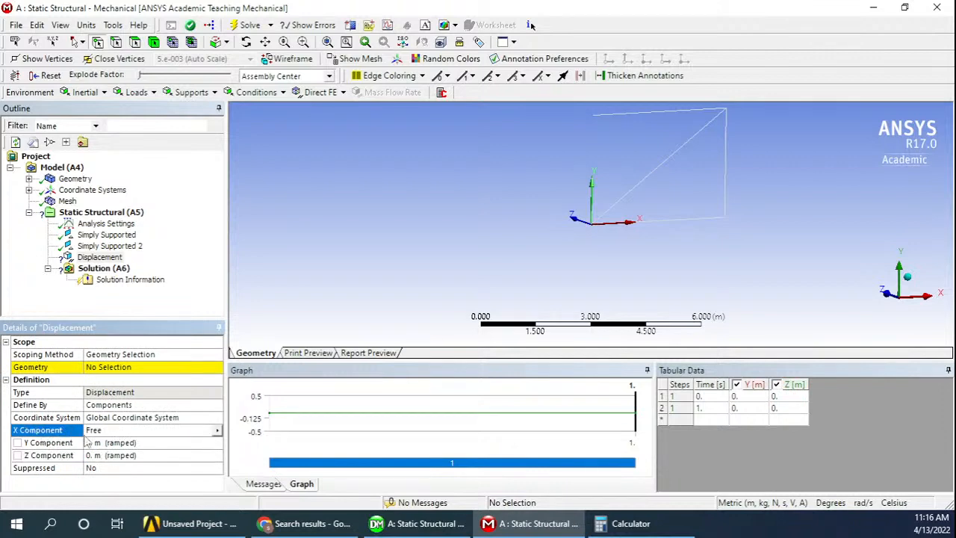
Apply the displacement support to the truss's lower-right vertex at (4, 0, 0) m
click(126, 367)
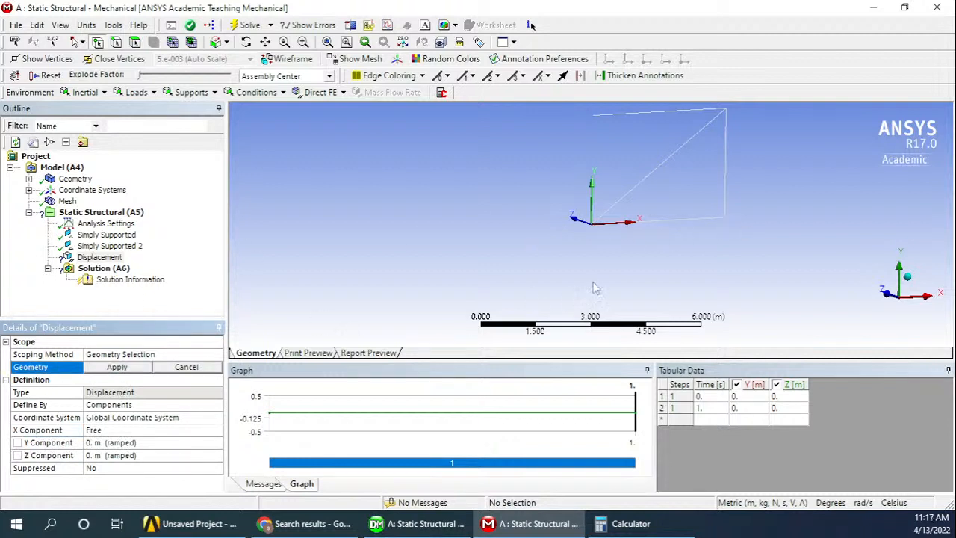
click(724, 218)
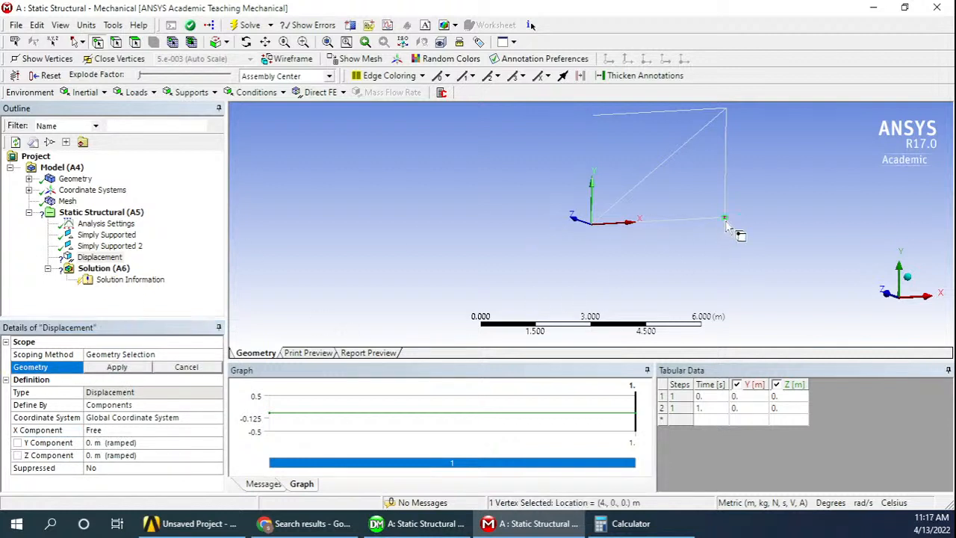
click(119, 367)
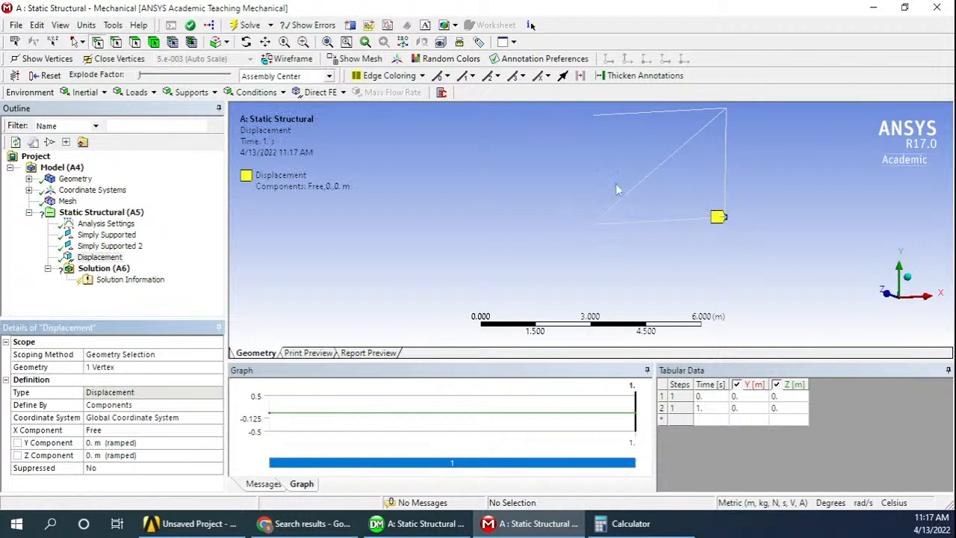
Review all supports on the truss, check the load figure in the PDF in Chrome and return to Mechanical
click(91, 212)
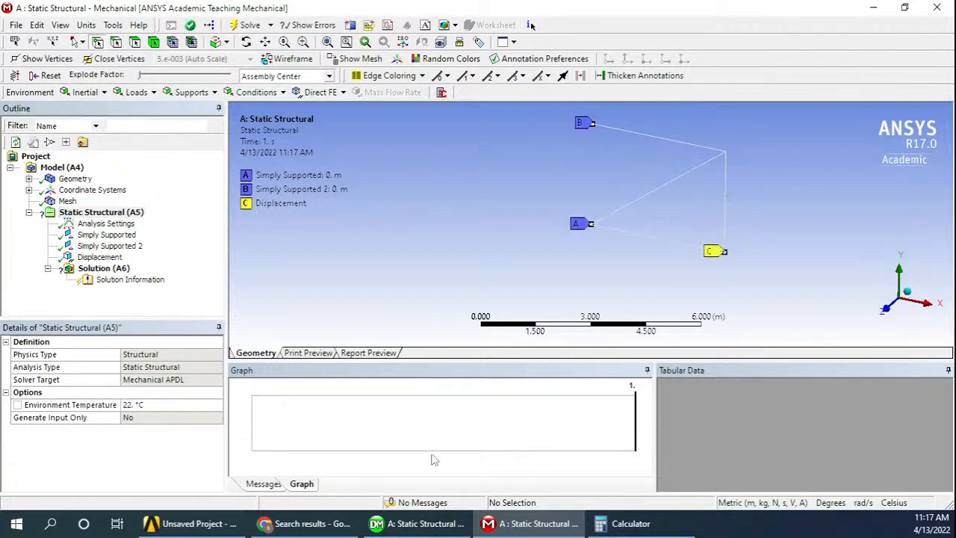
click(312, 525)
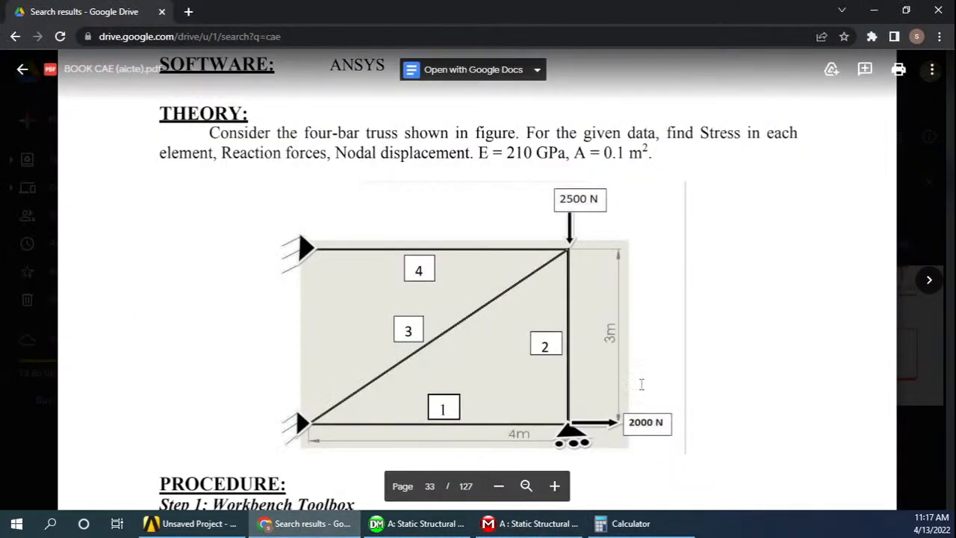
click(301, 526)
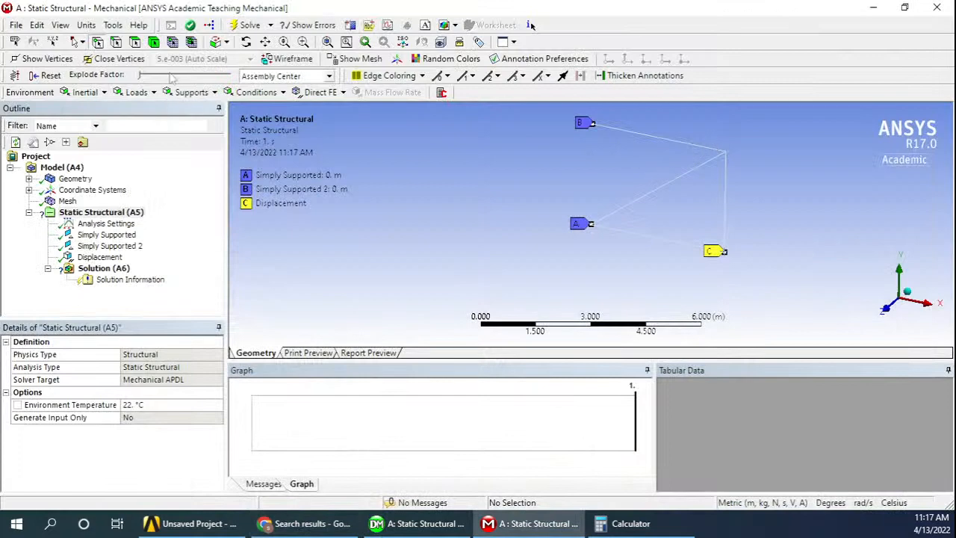
Insert a Force under Static Structural and apply it to the truss's upper-right vertex at (4, 3, 0) m
click(90, 214)
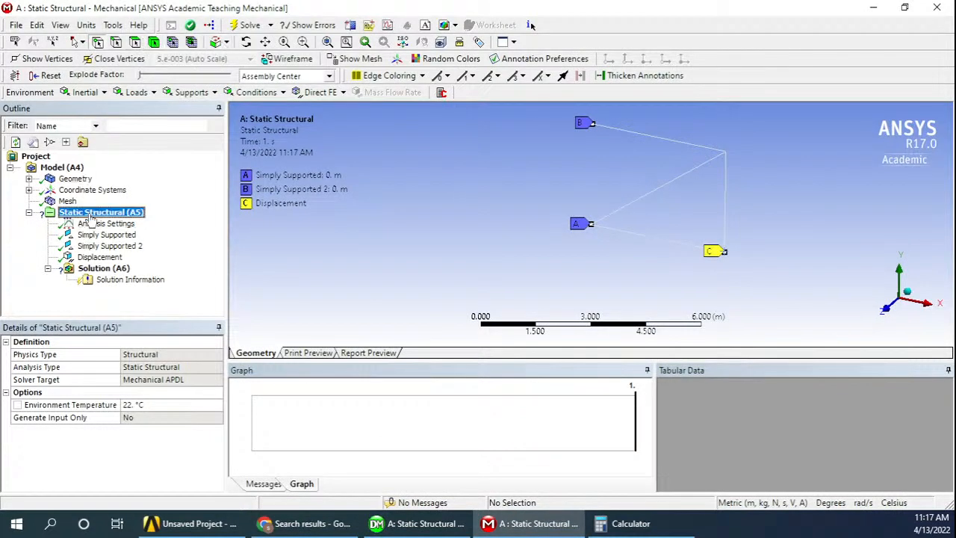
right_click(90, 214)
mouse_move(117, 222)
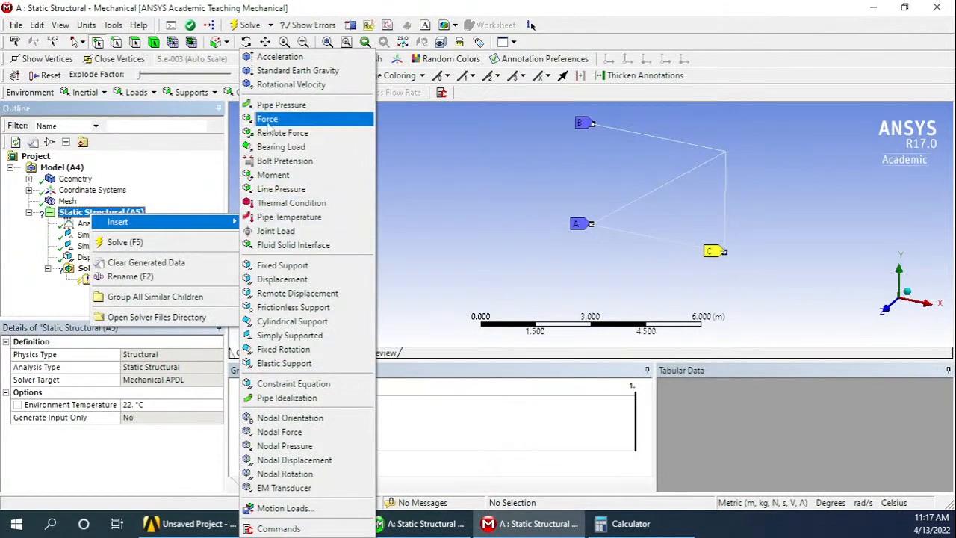
click(267, 124)
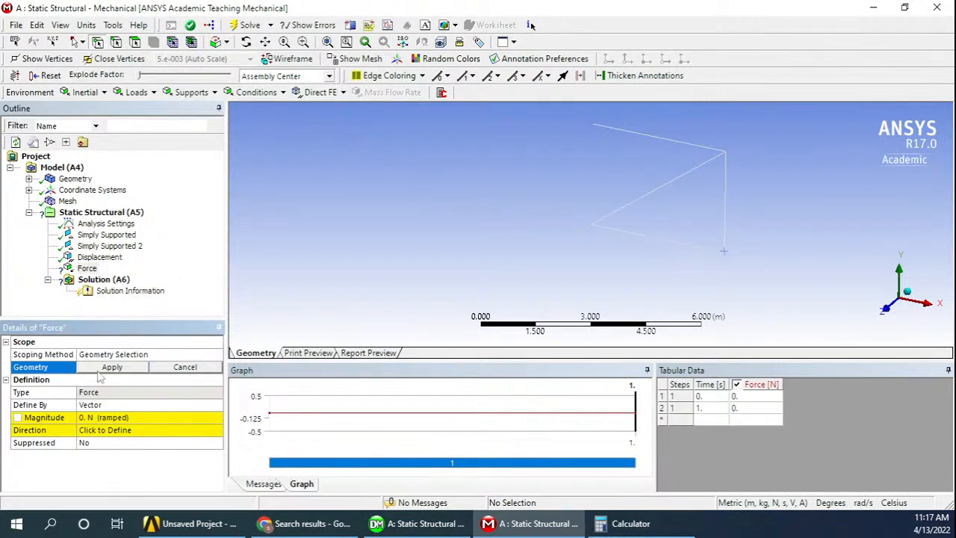
click(726, 153)
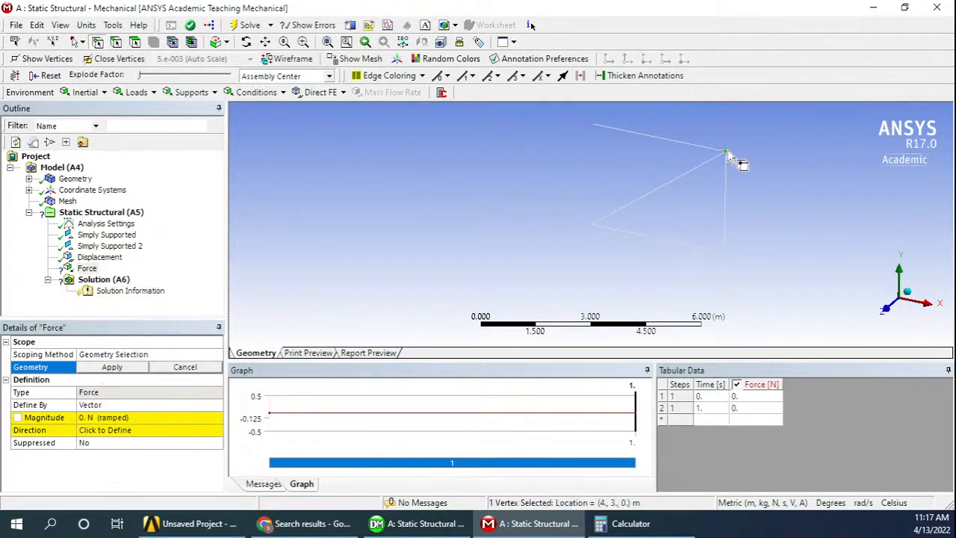
click(123, 367)
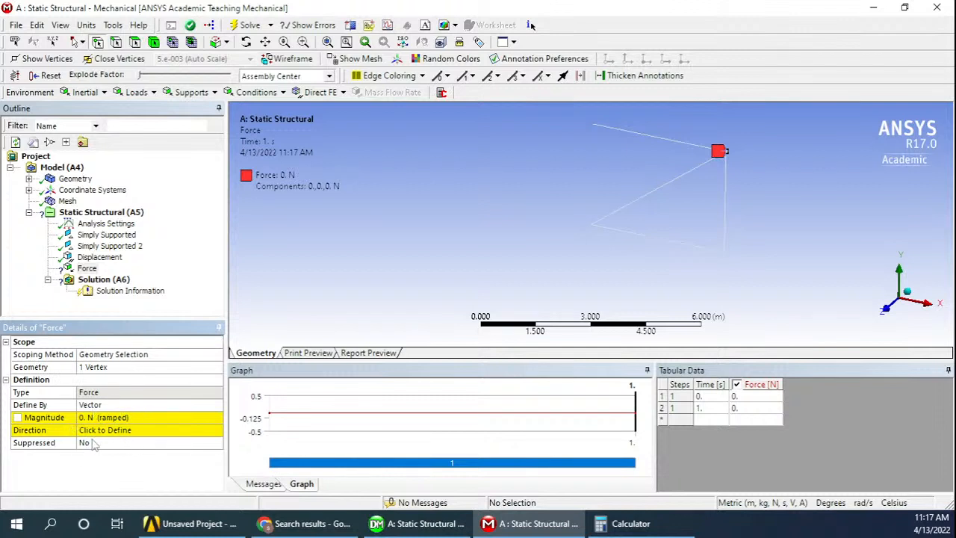
Define the upper-right vertex force by Components and set its Y component to -2500 N
click(190, 406)
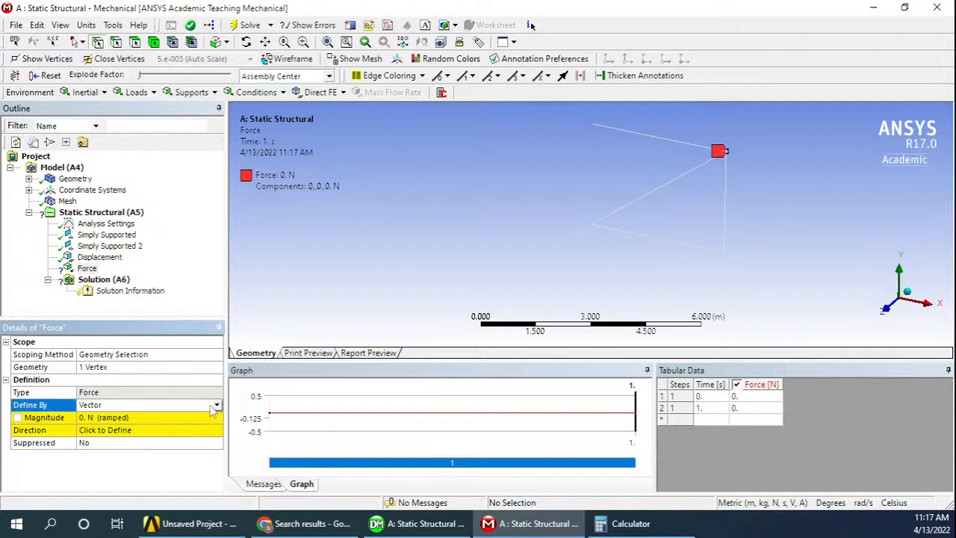
click(216, 406)
click(160, 424)
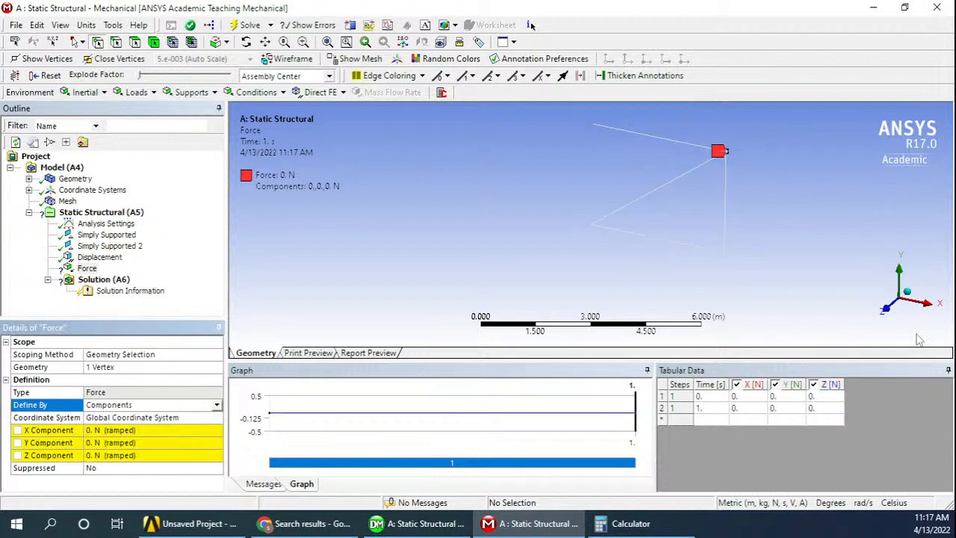
click(123, 443)
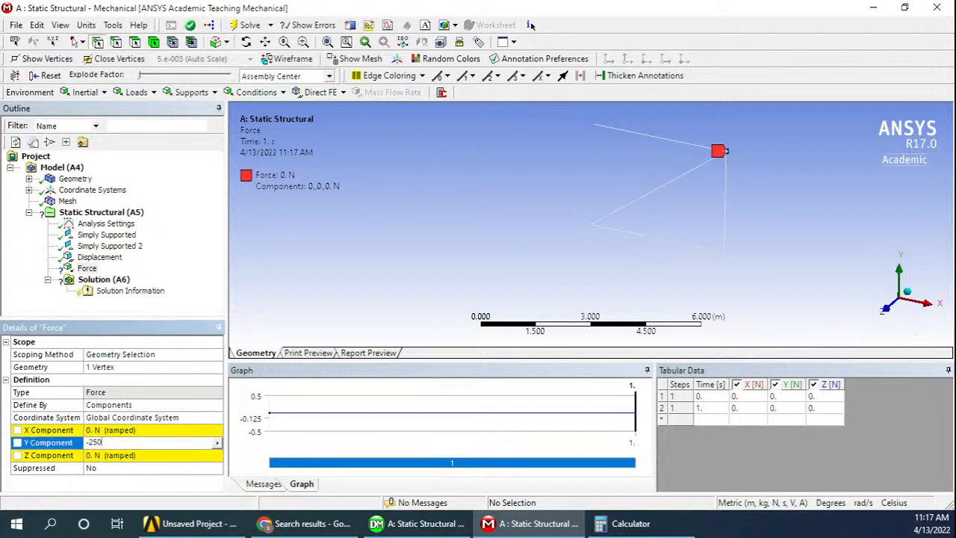
key(Return)
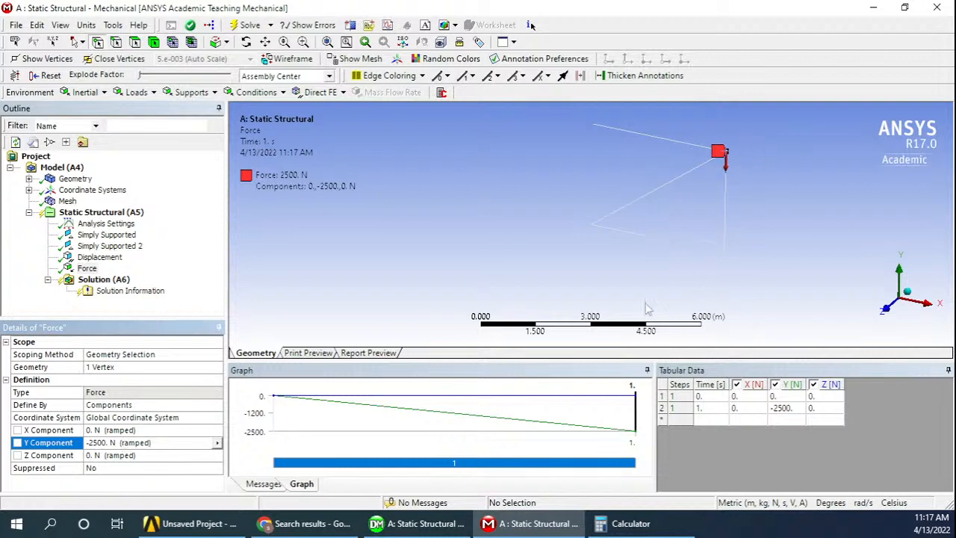
Insert a second Force under Static Structural and apply it to the truss's lower-right vertex
right_click(102, 214)
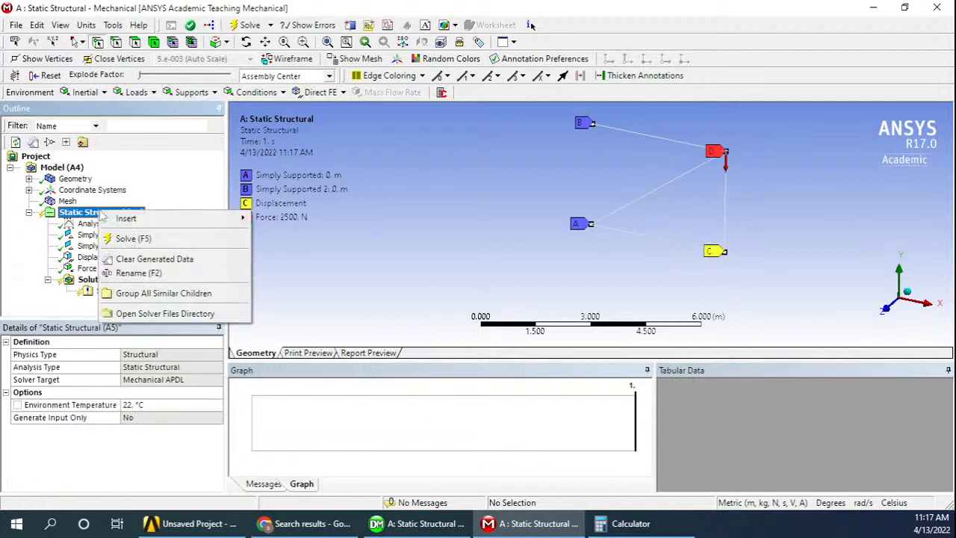
mouse_move(150, 218)
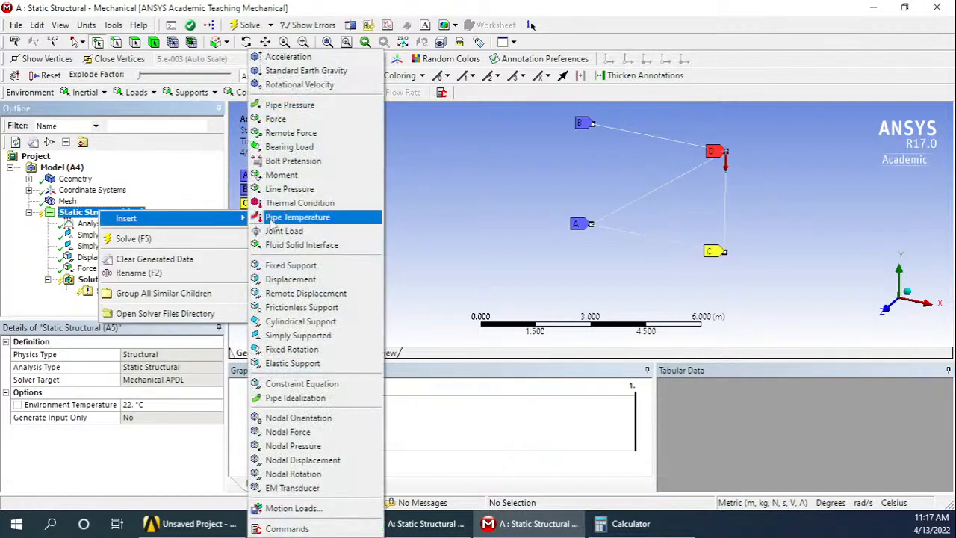
click(312, 121)
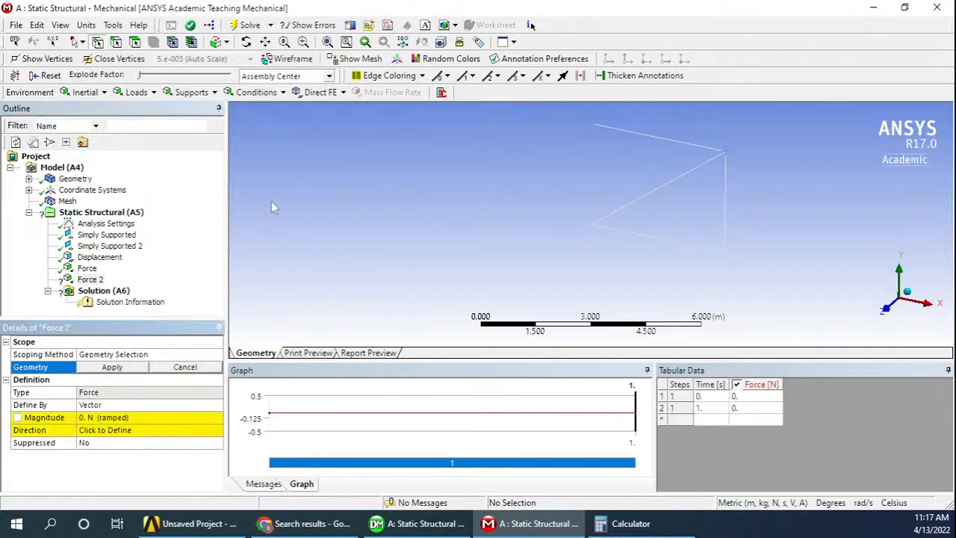
click(725, 254)
click(112, 367)
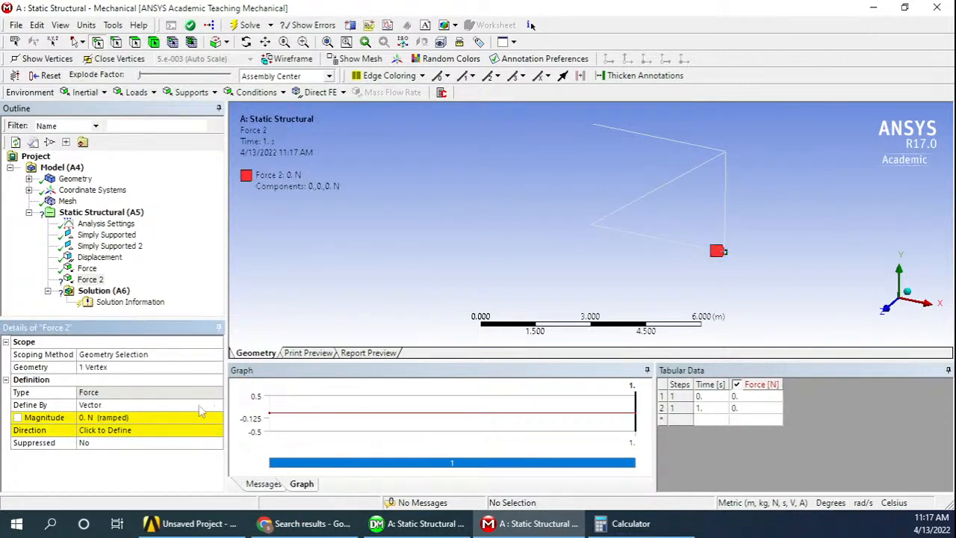
Define the second force by Components with an X component of 2000 N and review all loads and supports
click(201, 405)
click(216, 405)
click(181, 424)
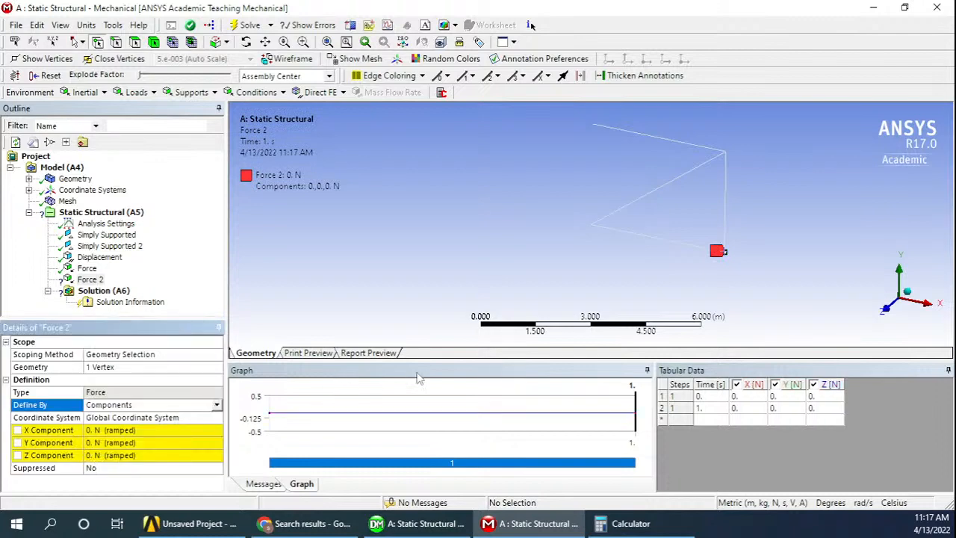
click(110, 431)
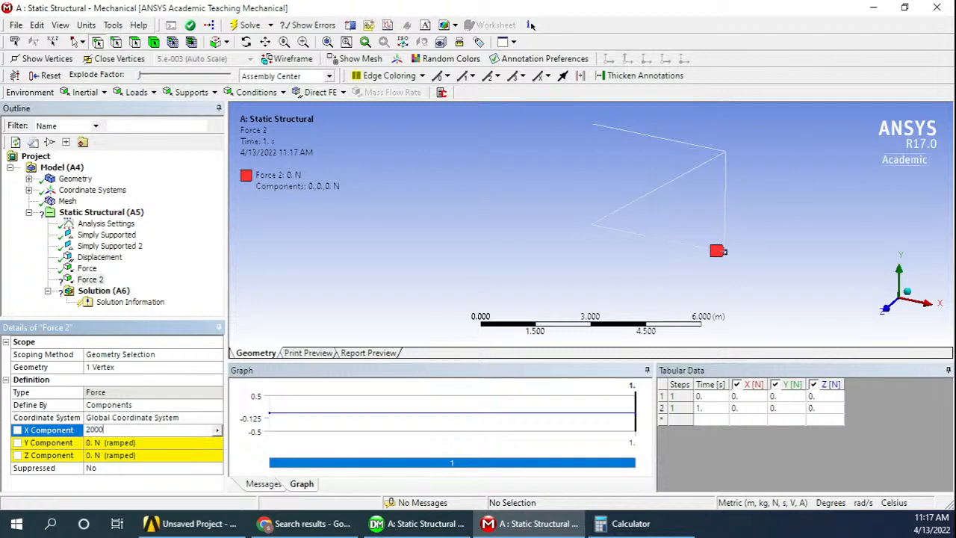
key(Return)
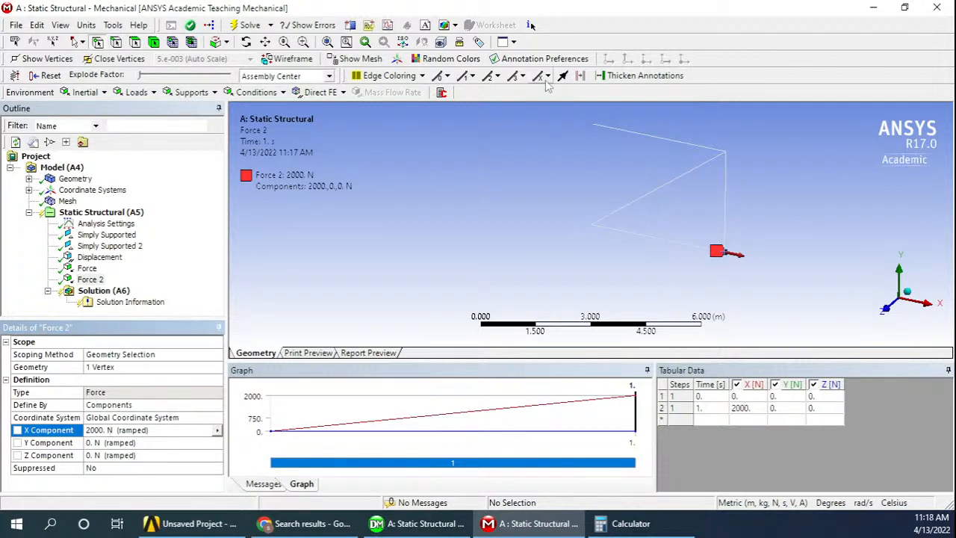
click(103, 212)
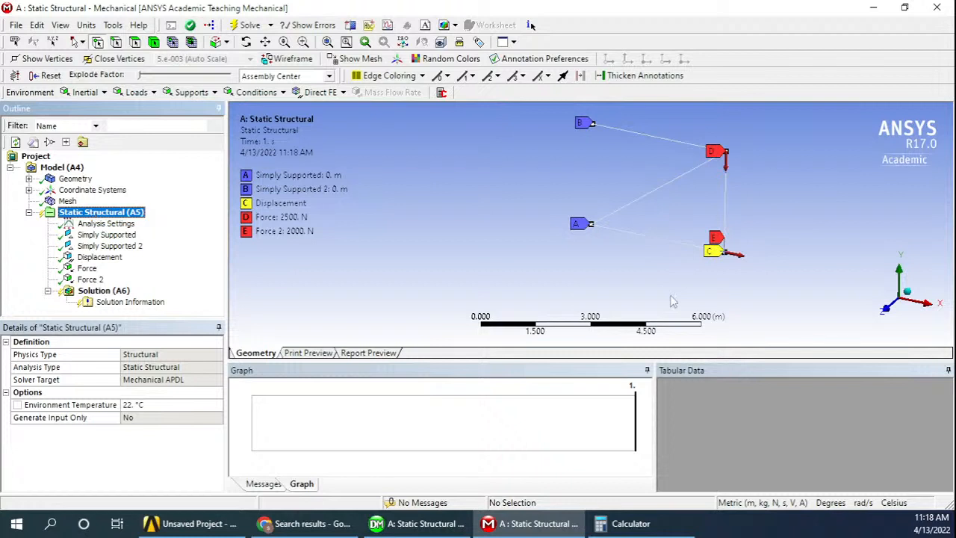
Insert a Total Deformation result under Solution and solve the static structural analysis
click(123, 291)
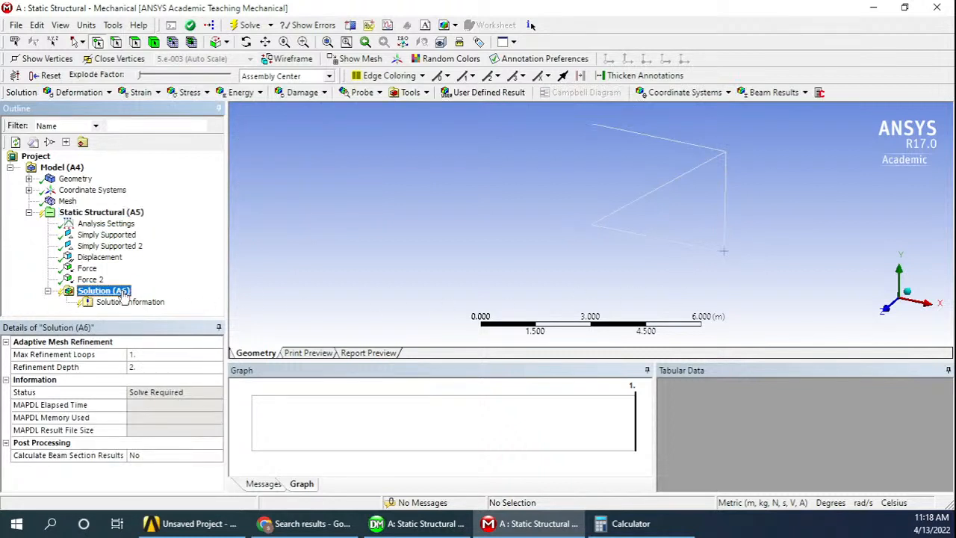
right_click(123, 293)
mouse_move(157, 299)
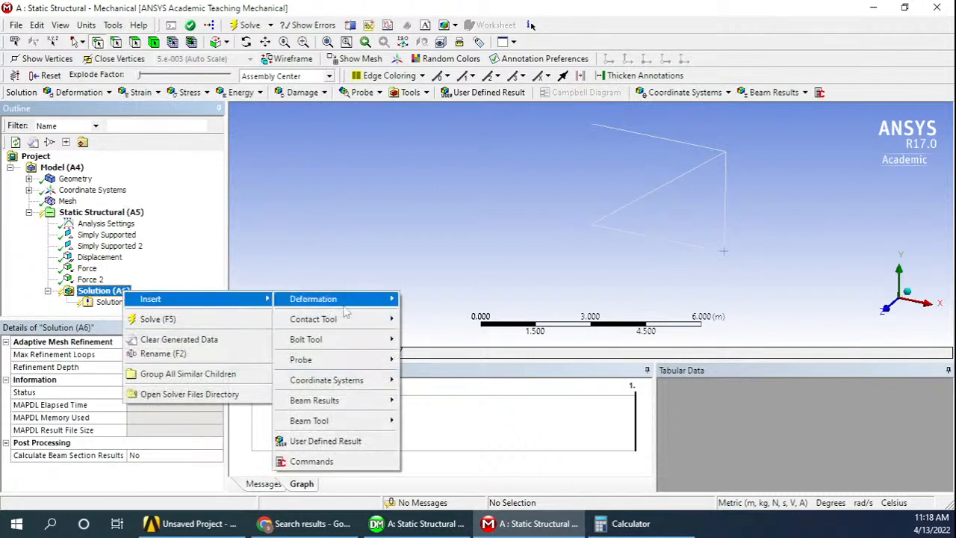
mouse_move(359, 299)
click(438, 300)
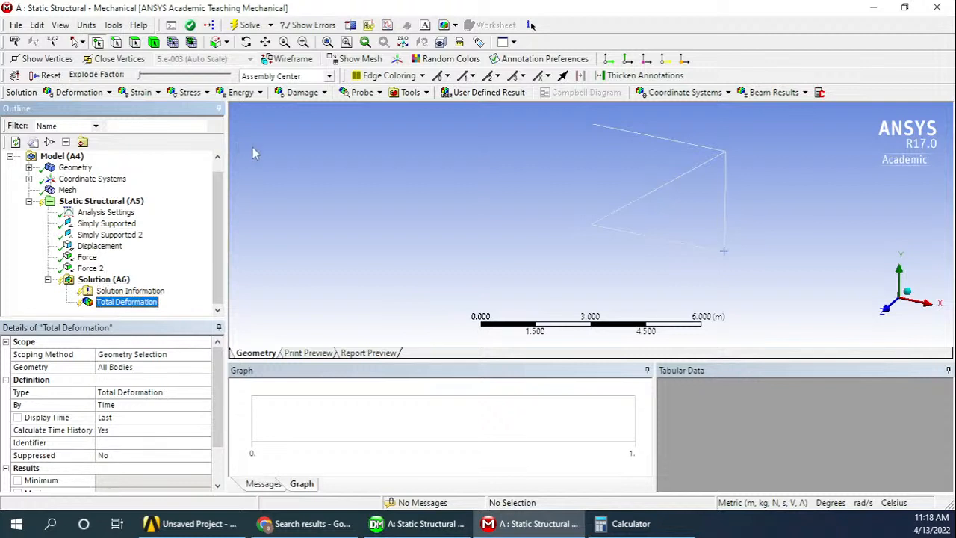
click(109, 281)
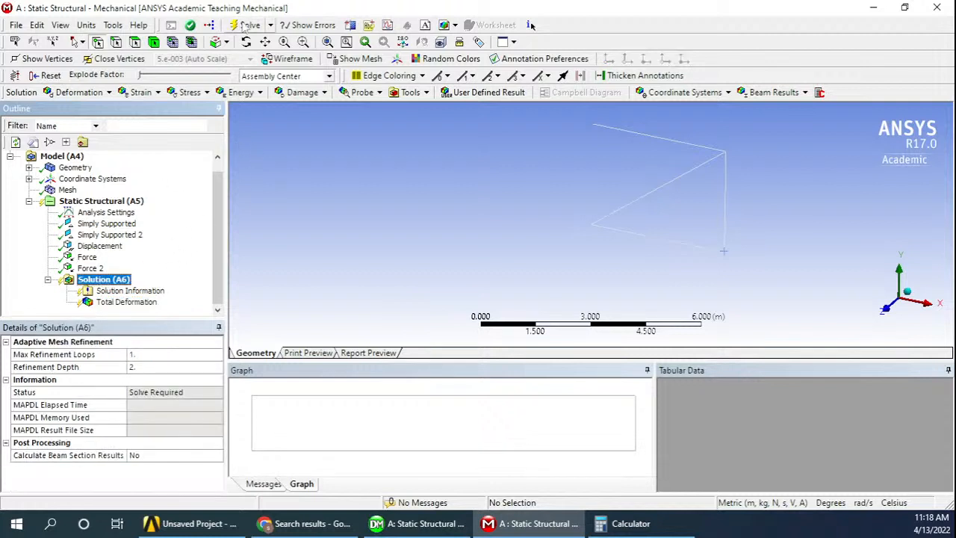
click(248, 26)
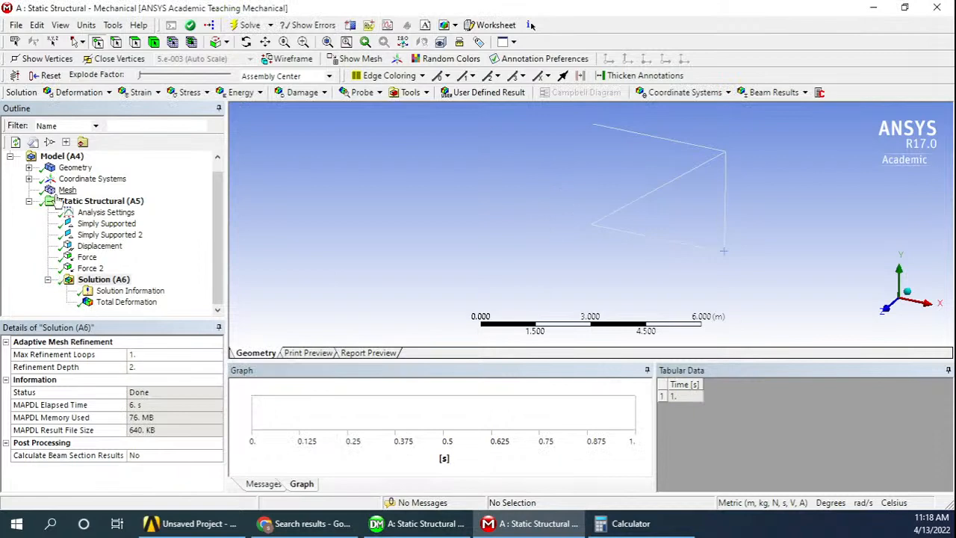
Display the Total Deformation result, examine the deformed truss in a near-front view and play its animation
click(109, 305)
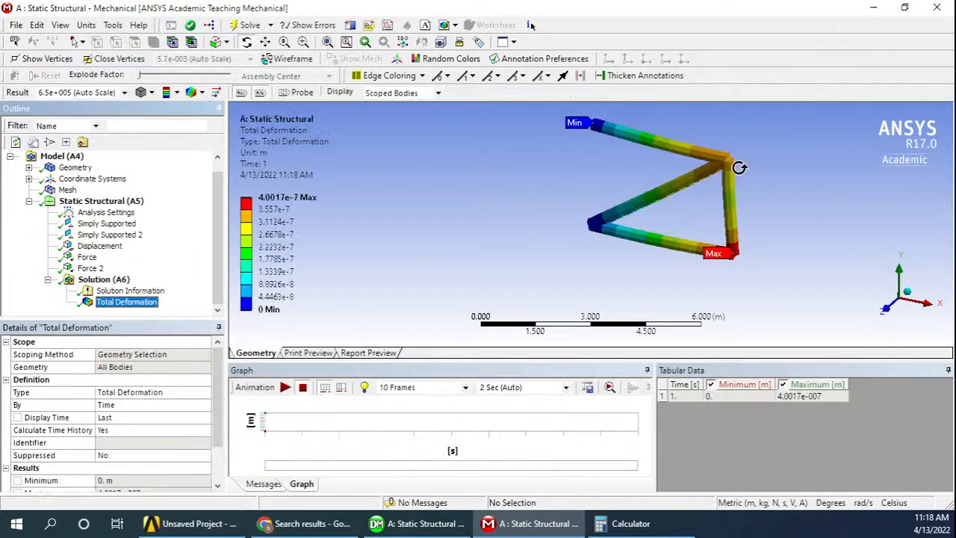
drag(752, 197, 778, 170)
drag(655, 187, 679, 241)
ctrl+middle_drag(692, 202, 630, 248)
scroll(640, 220, up, 1)
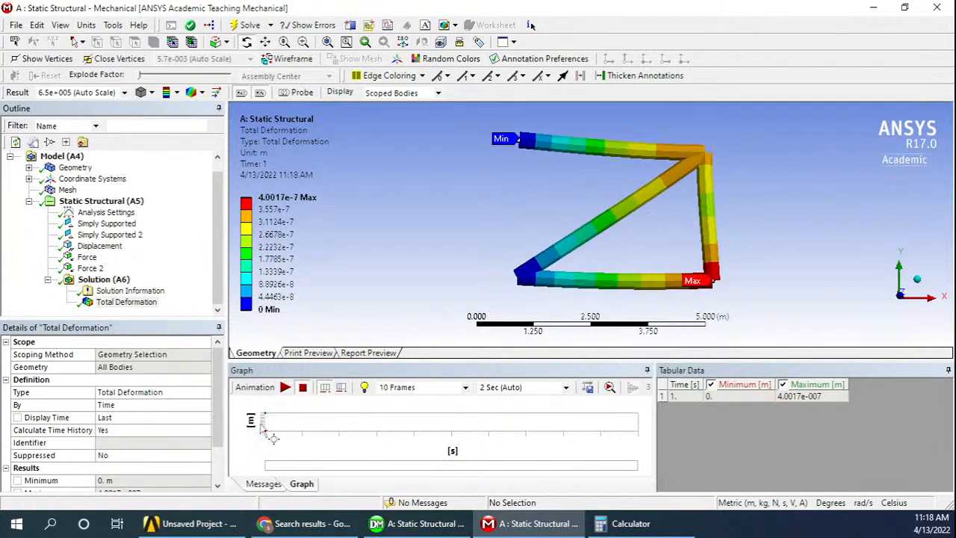
click(285, 387)
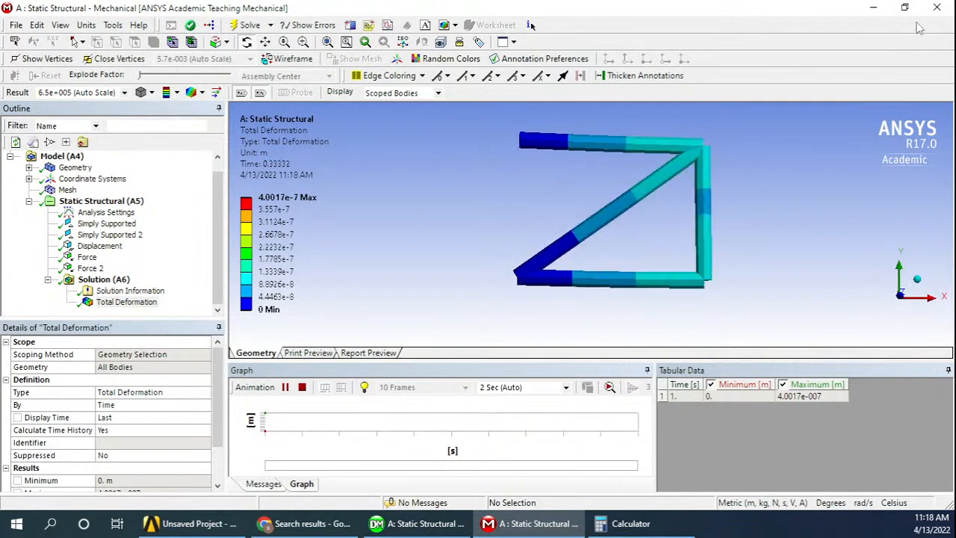
Close the Mechanical window and review the Static Structural system's cells from Model to Results in the project schematic
click(938, 11)
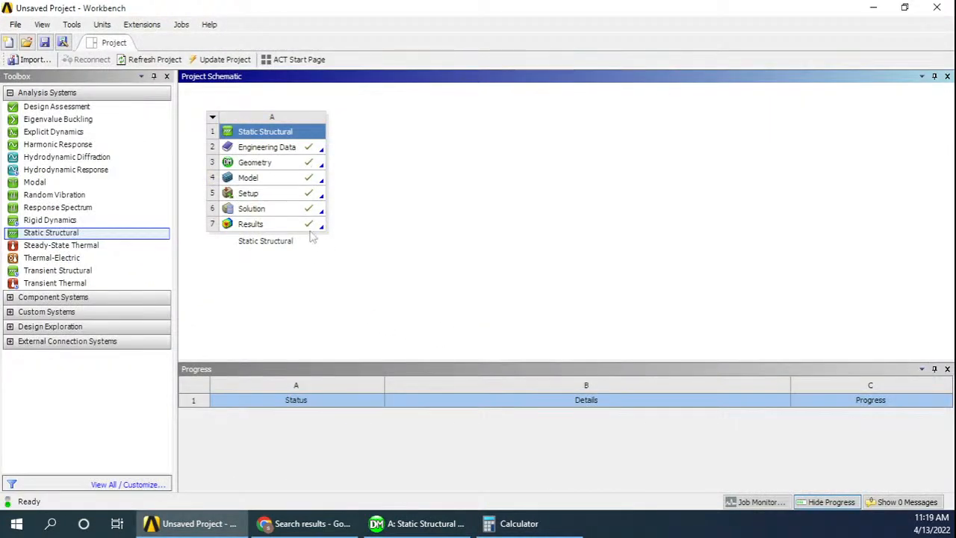
click(272, 181)
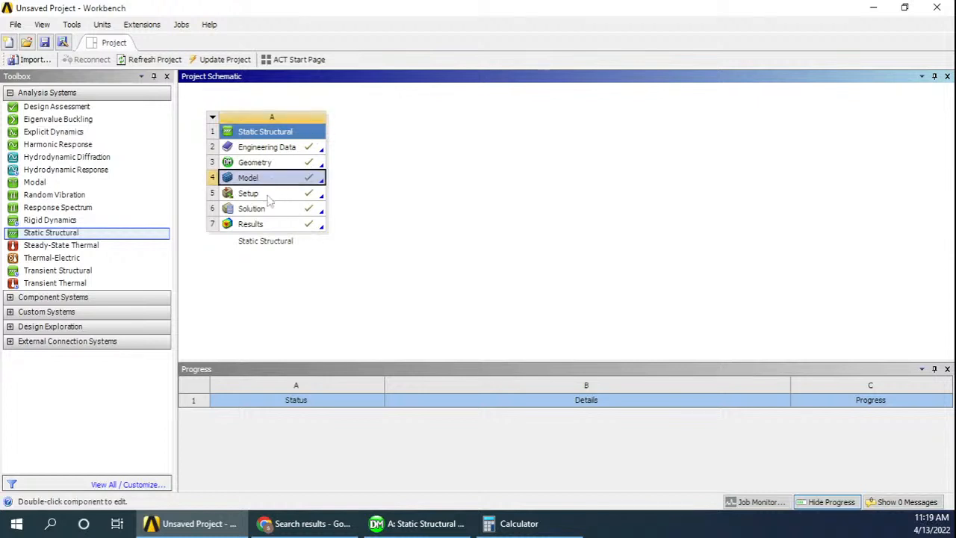
key(Down)
key(Down)
key(Down)
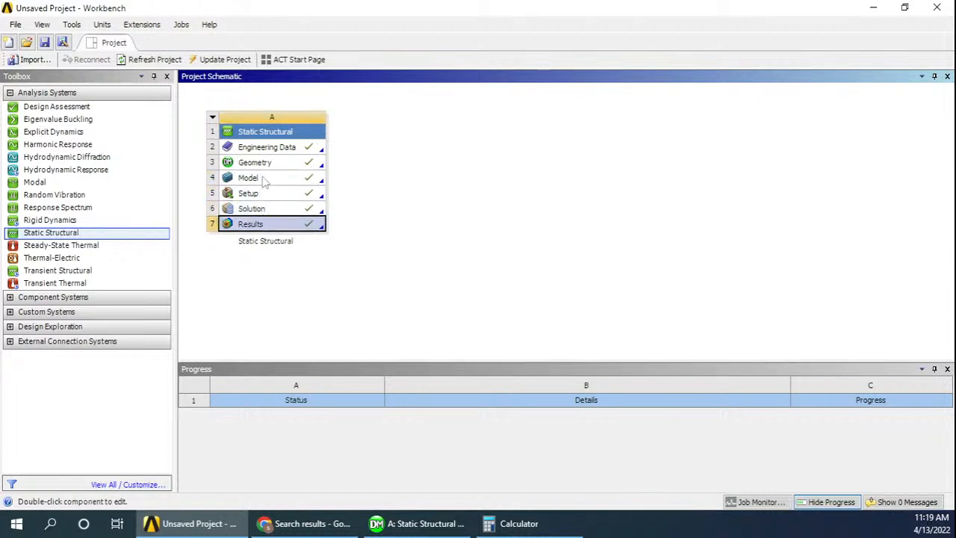
click(265, 182)
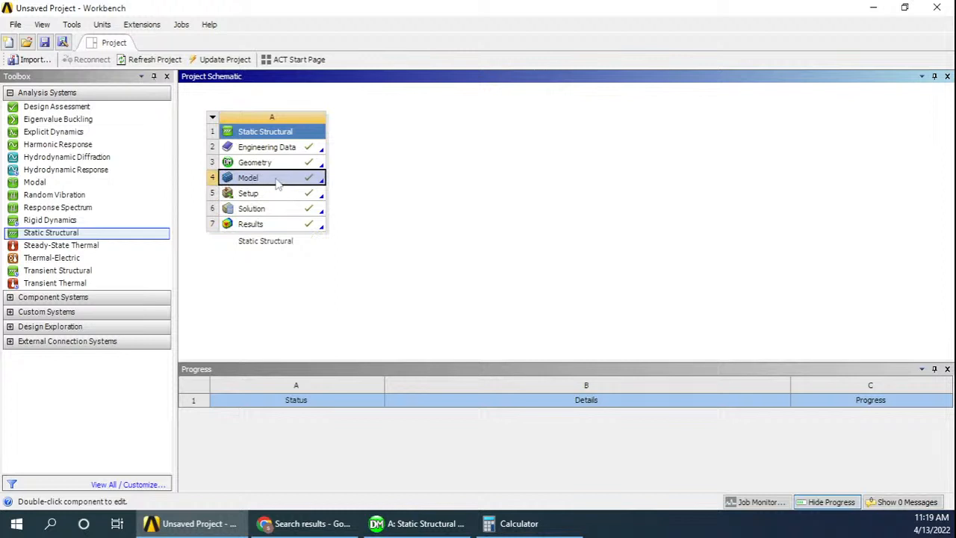
click(458, 254)
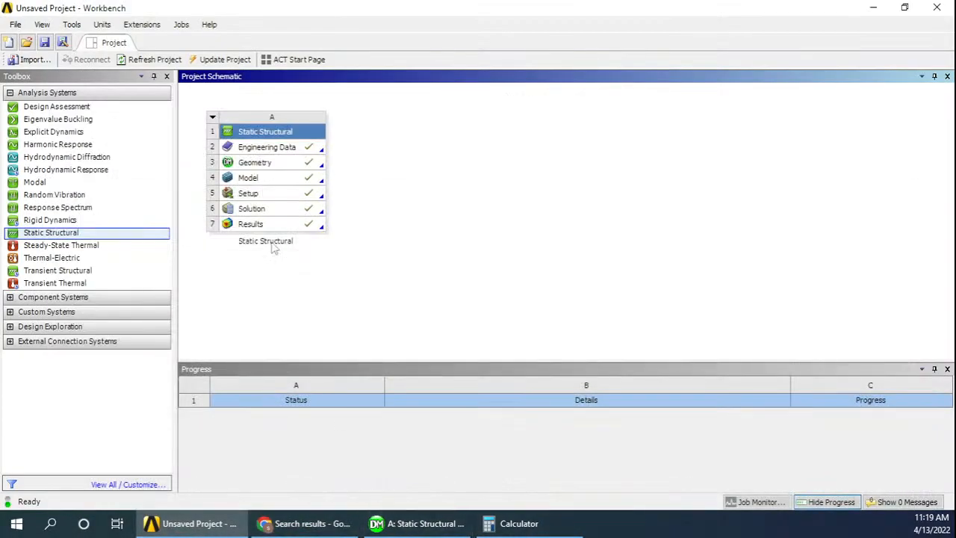
Open the Results cell of the Static Structural system to view the solved model in Mechanical, and close that window again
click(272, 225)
double_click(263, 228)
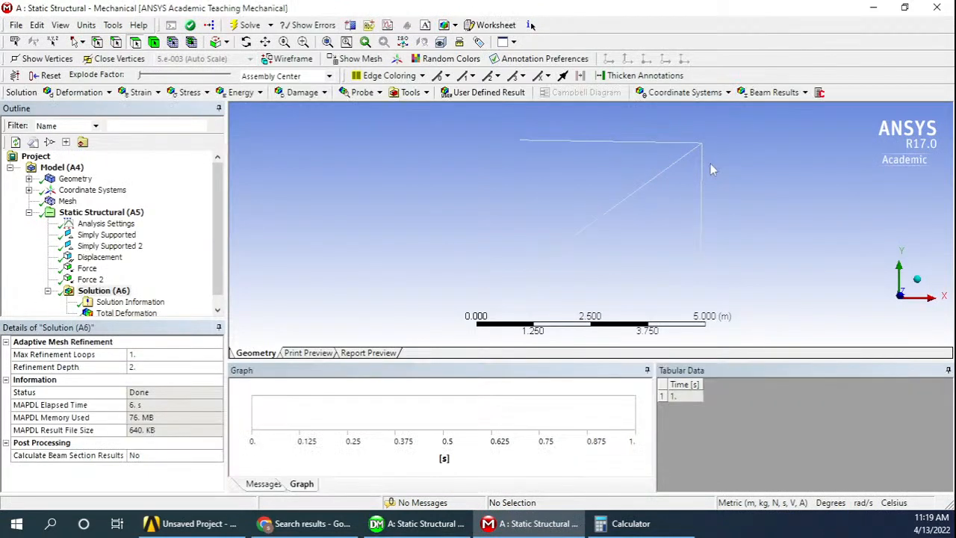
click(936, 7)
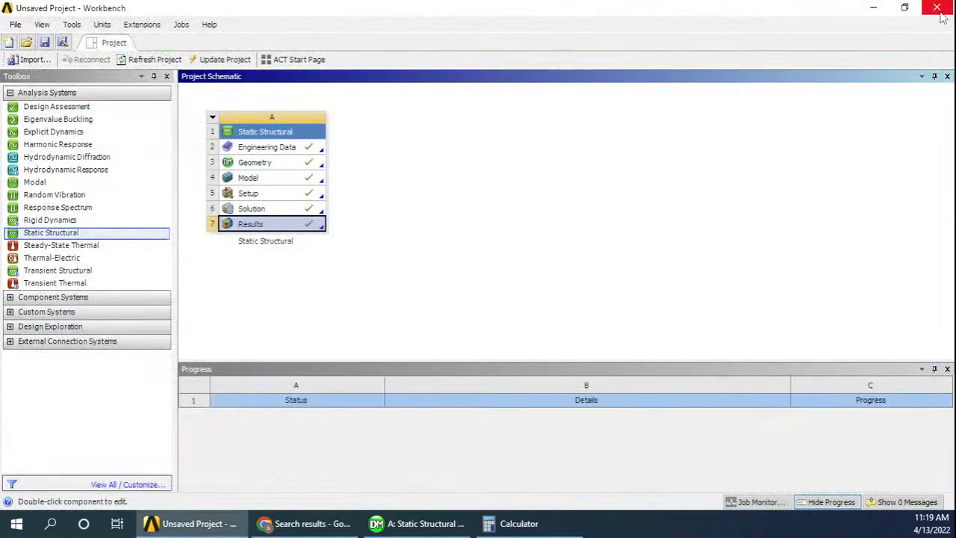